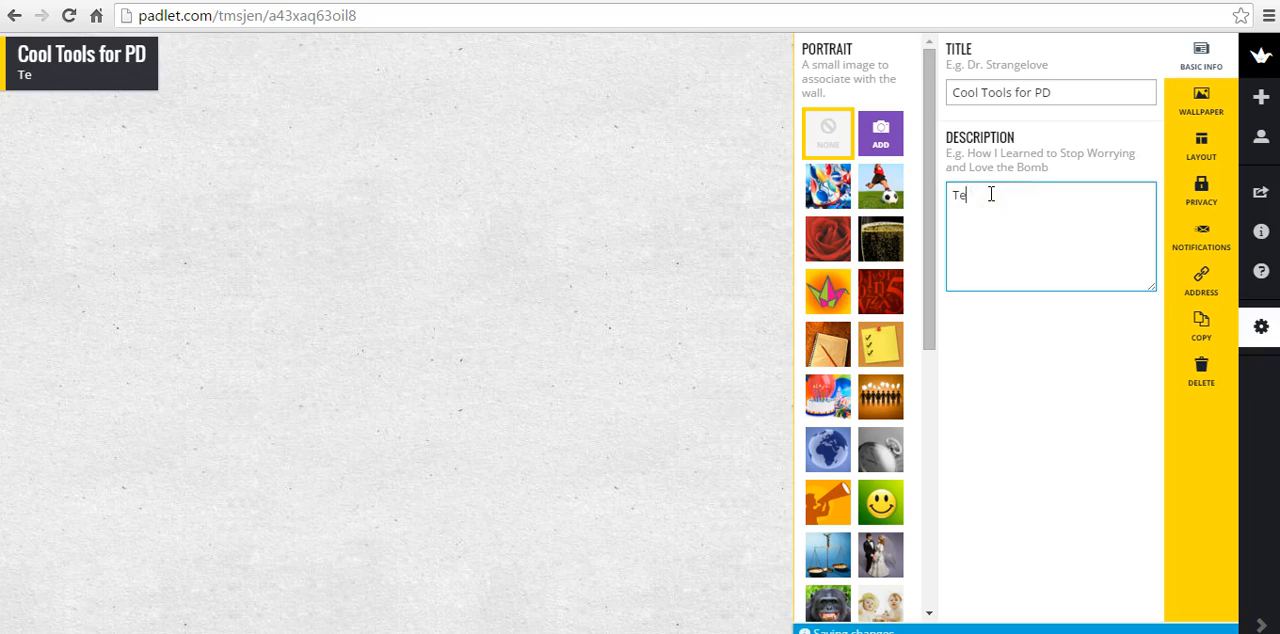
Enter the description "Technology tips and tricks for teachers" and use the yellow checklist note image as the padlet's portrait
text(logy tu)
key(BackSpace)
text(ips and trick)
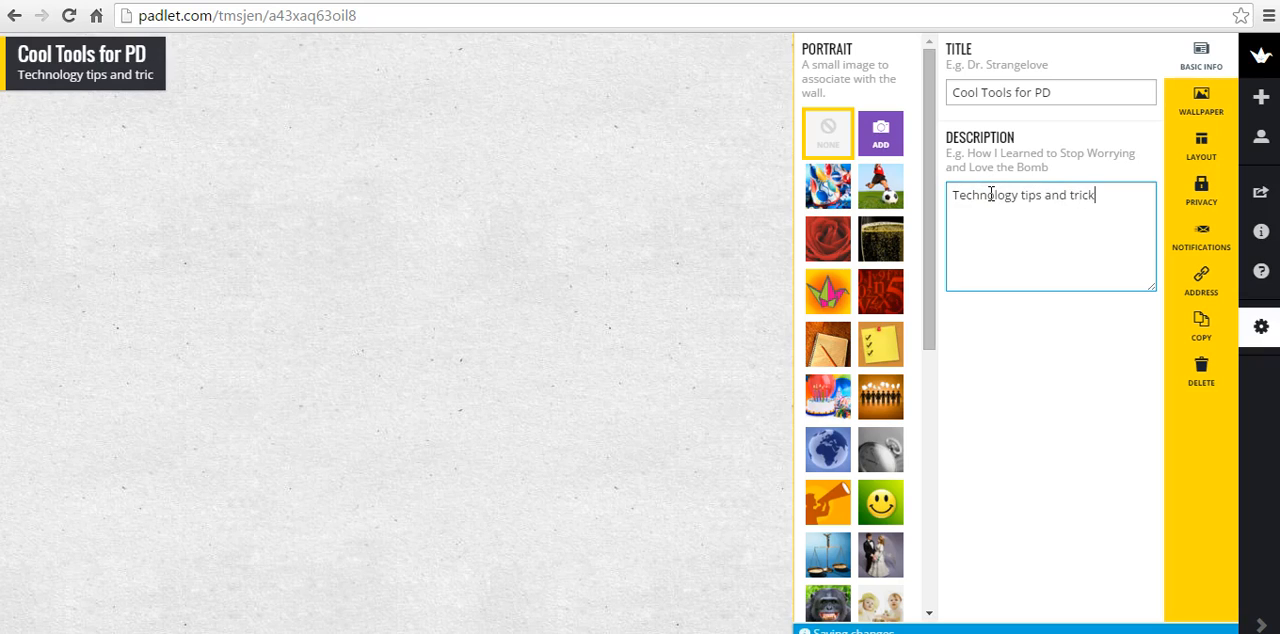
text(s for teachers)
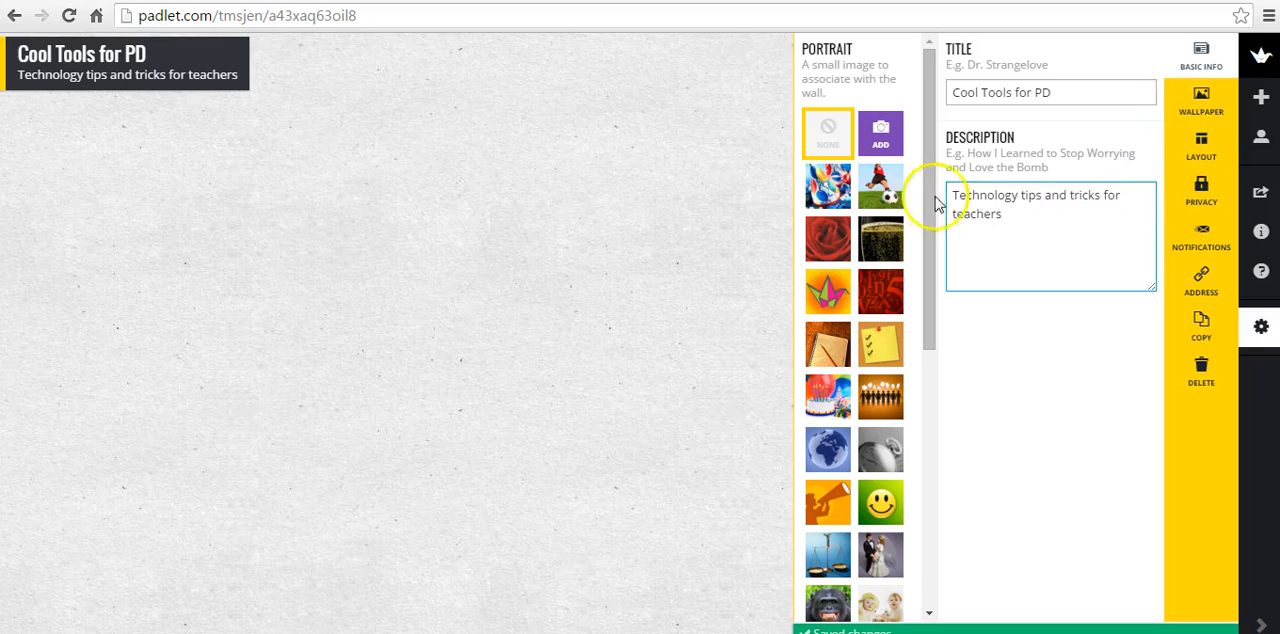
click(872, 352)
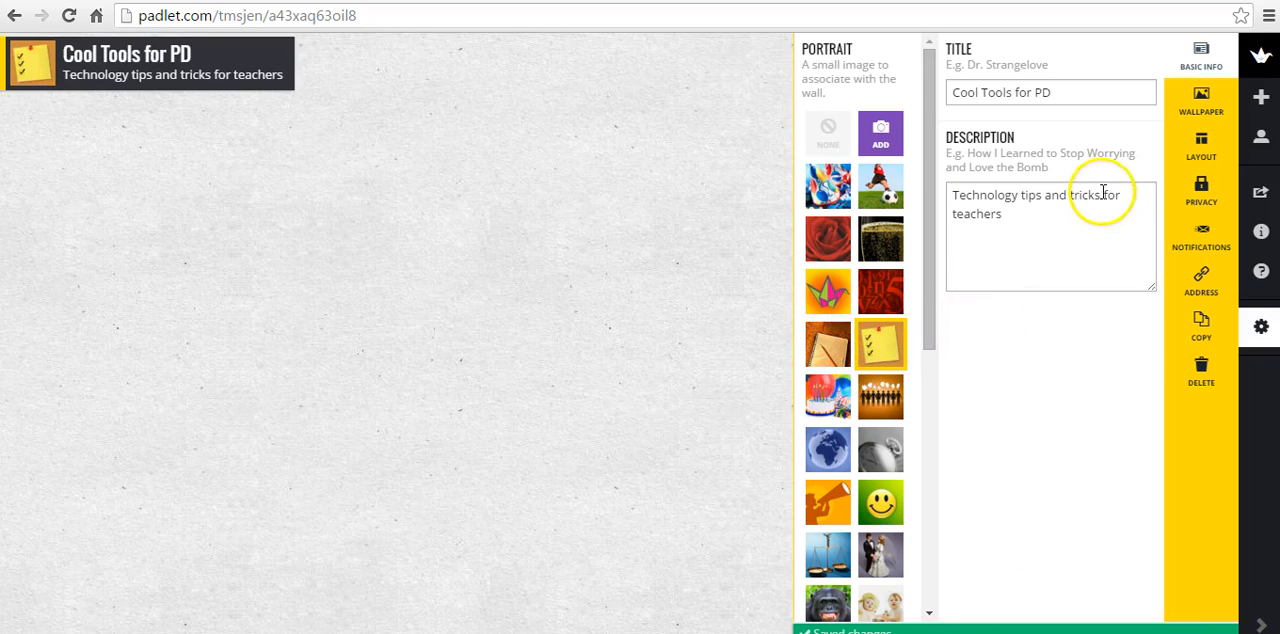
Set the padlet's wallpaper to Grass and its post layout to Freeform
click(1200, 103)
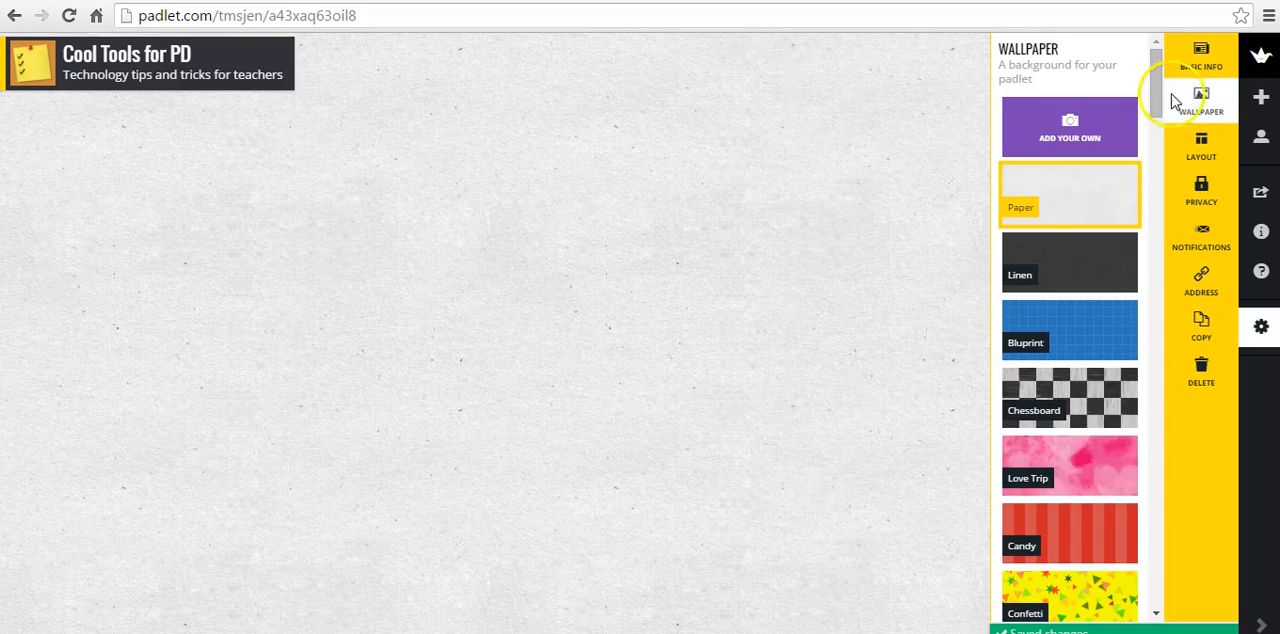
drag(1157, 80, 1151, 414)
click(1094, 266)
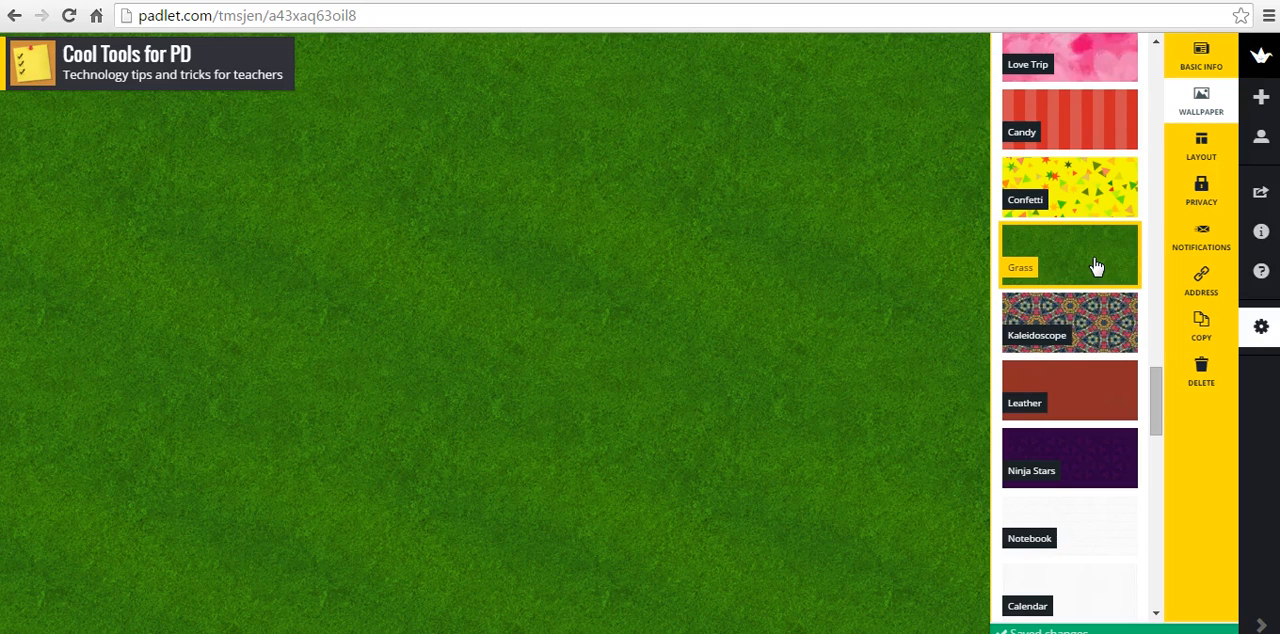
click(1201, 145)
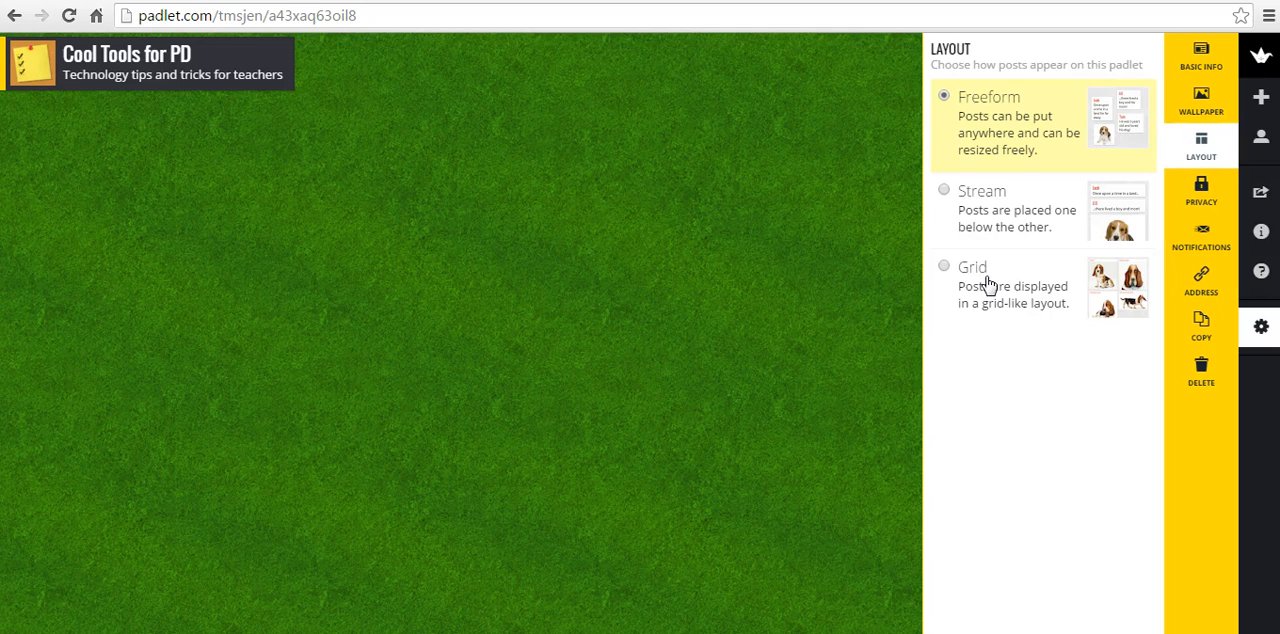
click(1013, 140)
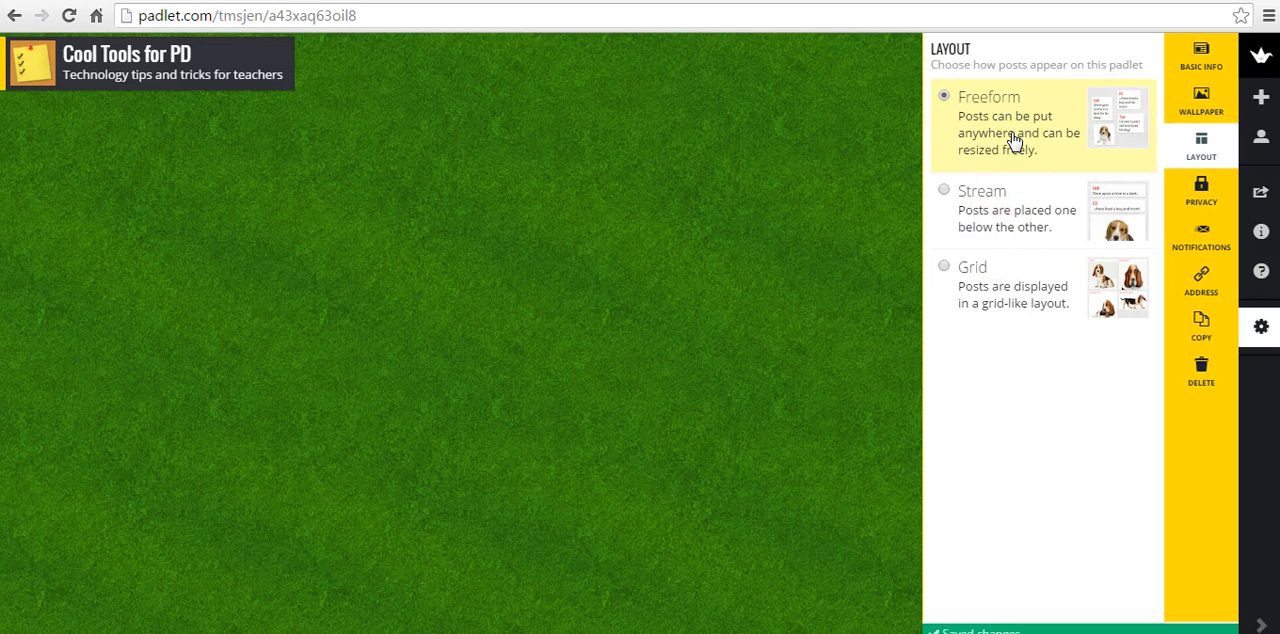
In the padlet's privacy settings, set the visitor permission for Hidden Link to Can View
click(1198, 196)
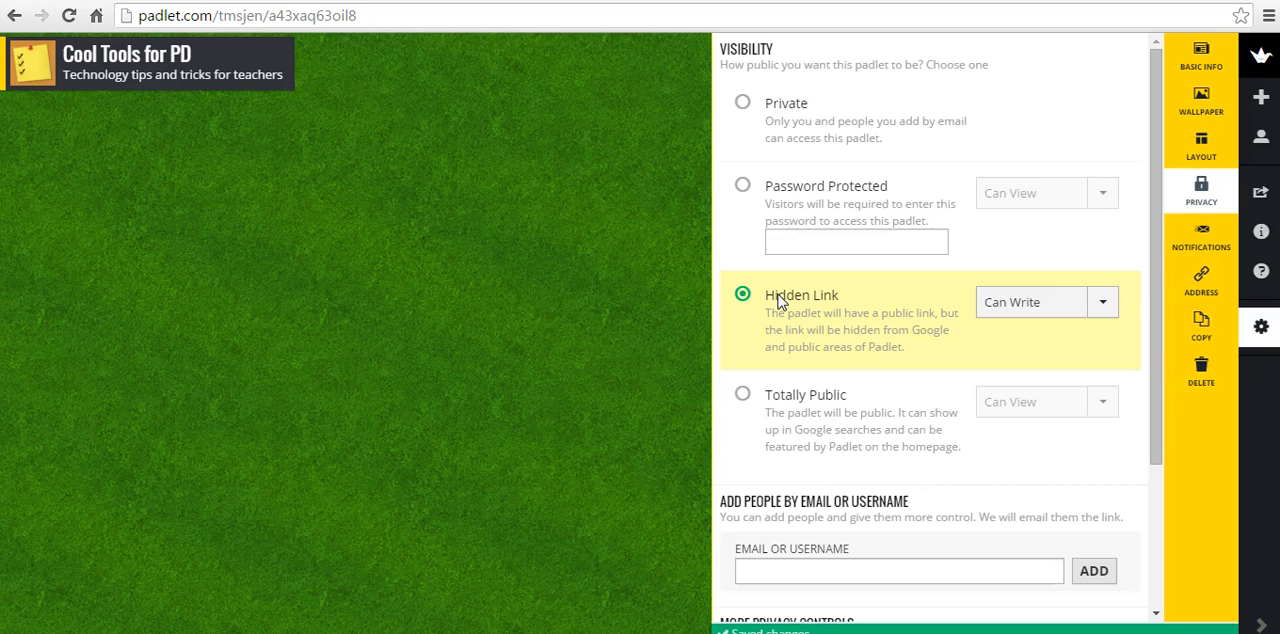
drag(779, 300, 1098, 310)
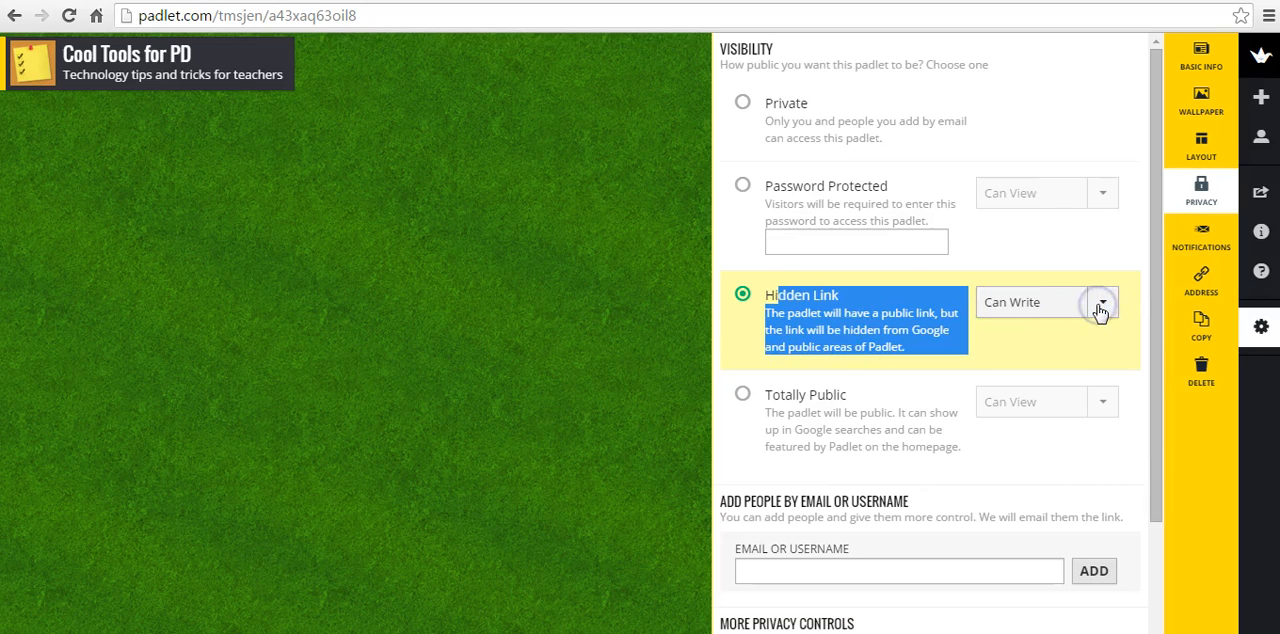
click(1099, 310)
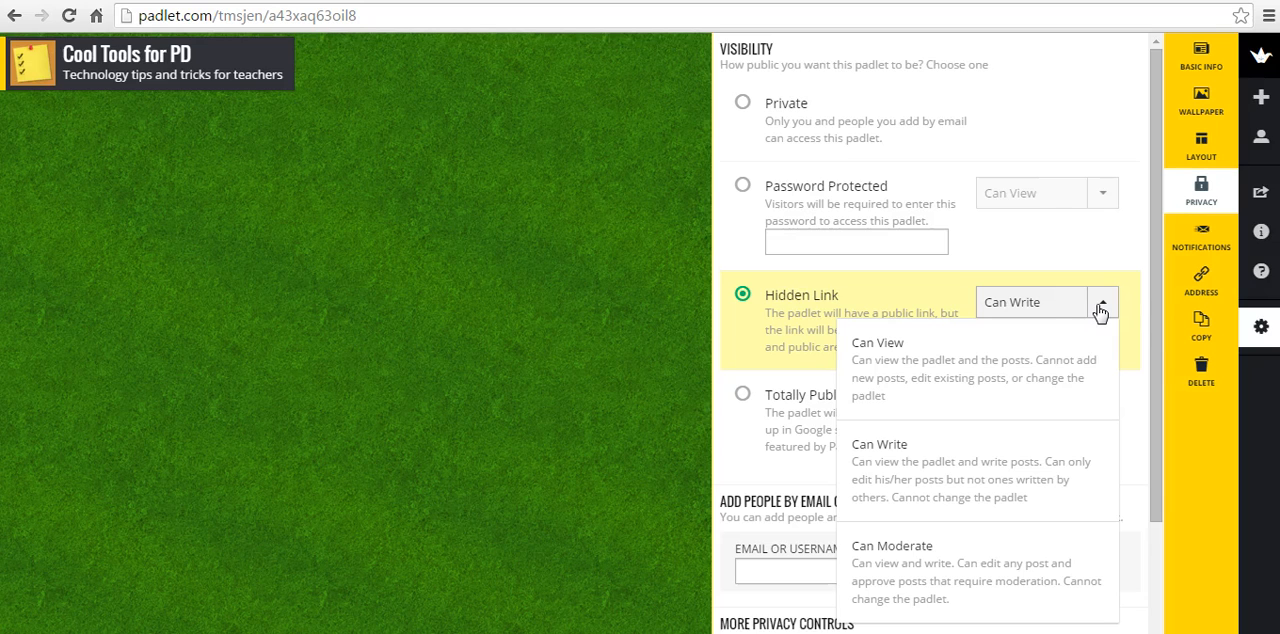
click(952, 345)
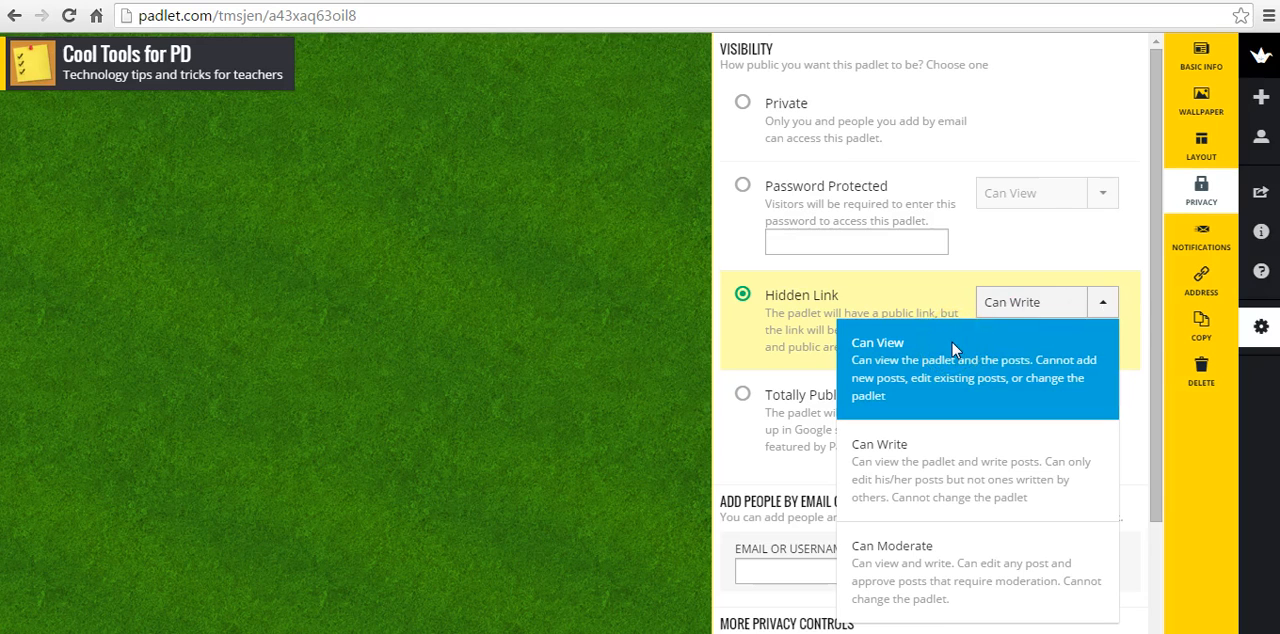
click(952, 342)
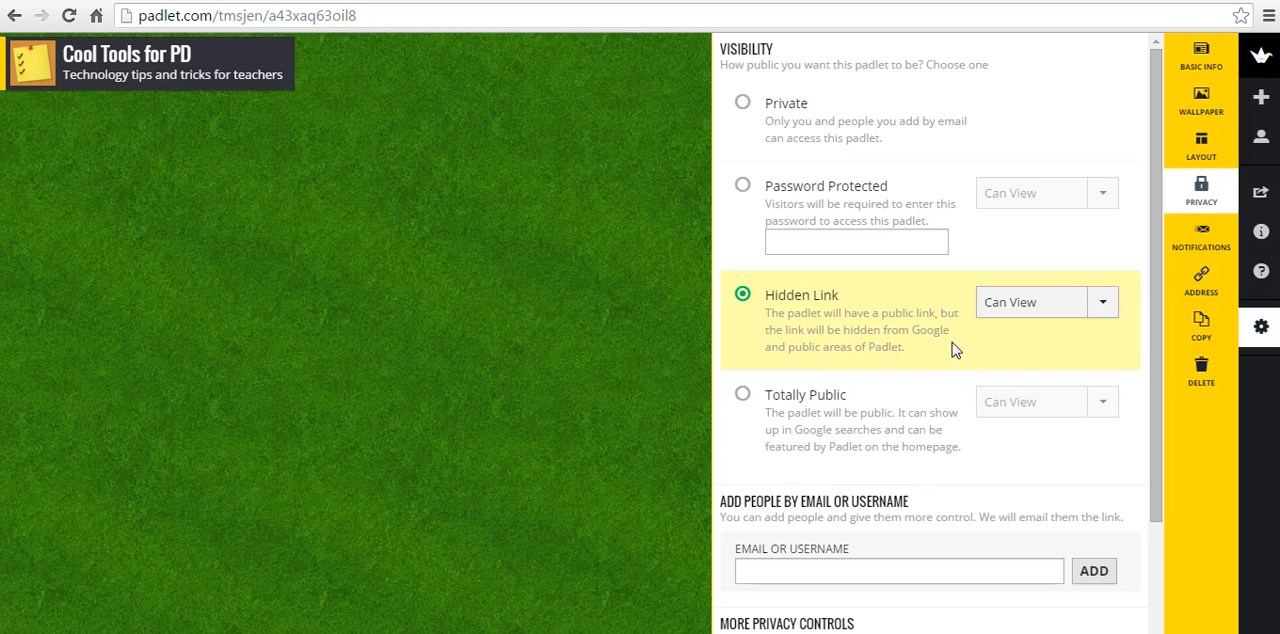
Set the visitor permission for Hidden Link to Can Write
click(1100, 304)
click(996, 450)
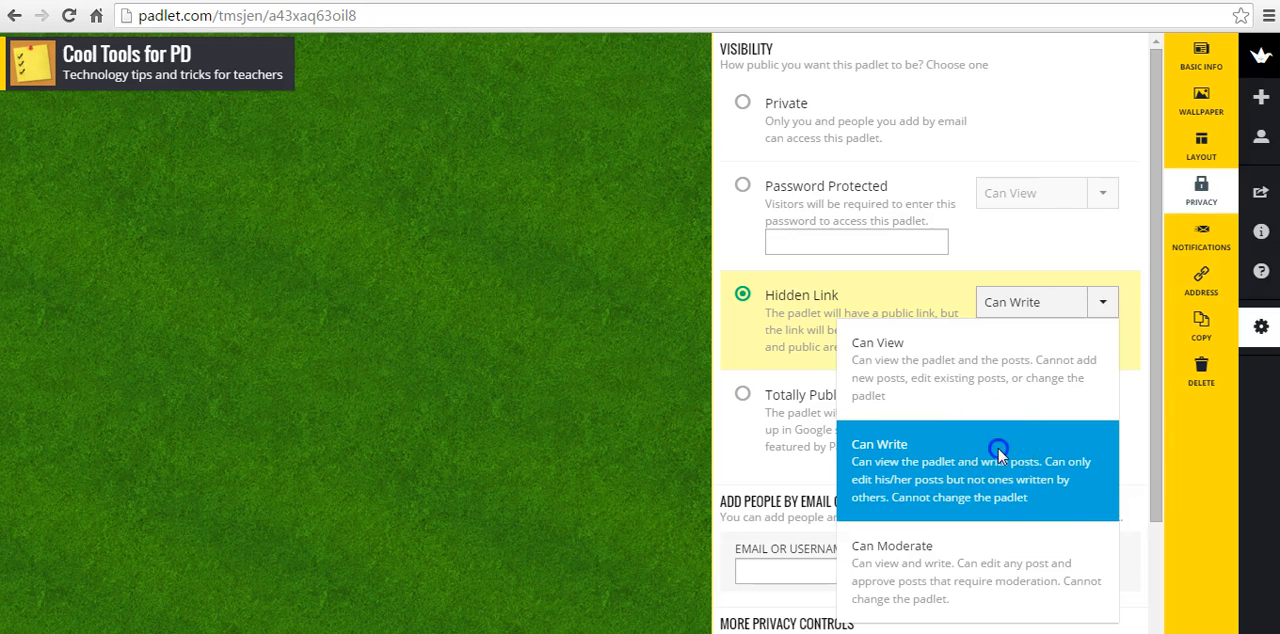
click(1104, 306)
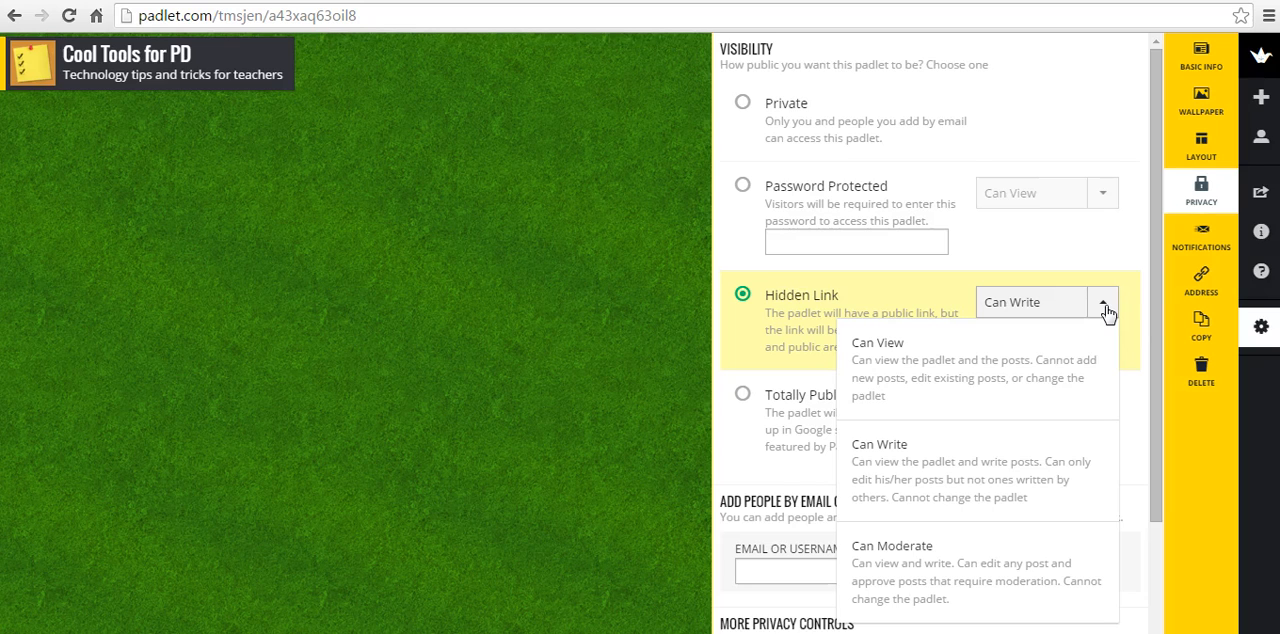
click(980, 442)
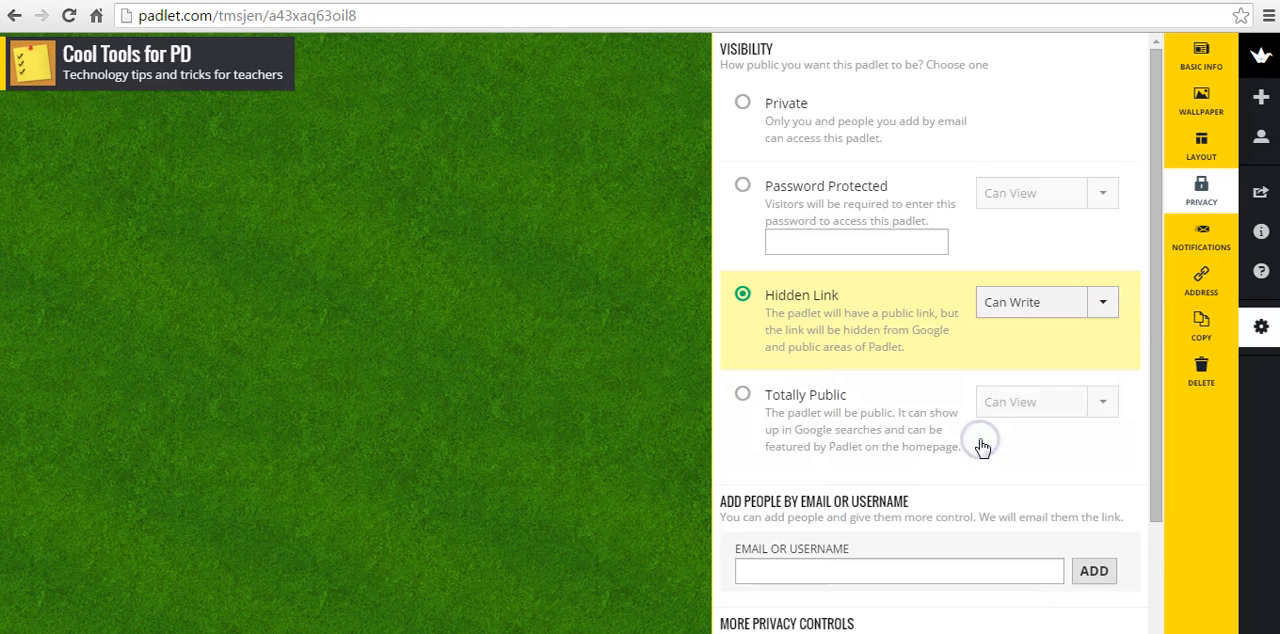
Change the padlet's web address ending to "cooltoolsforpd" and close the padlet settings
click(1209, 292)
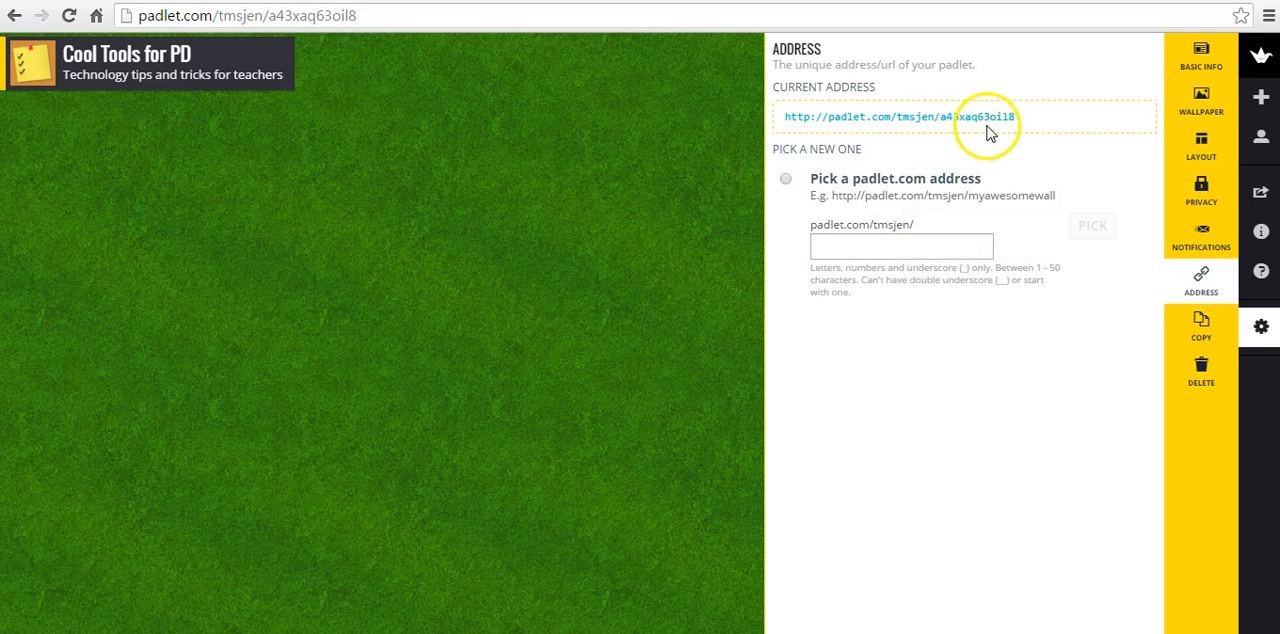
click(879, 245)
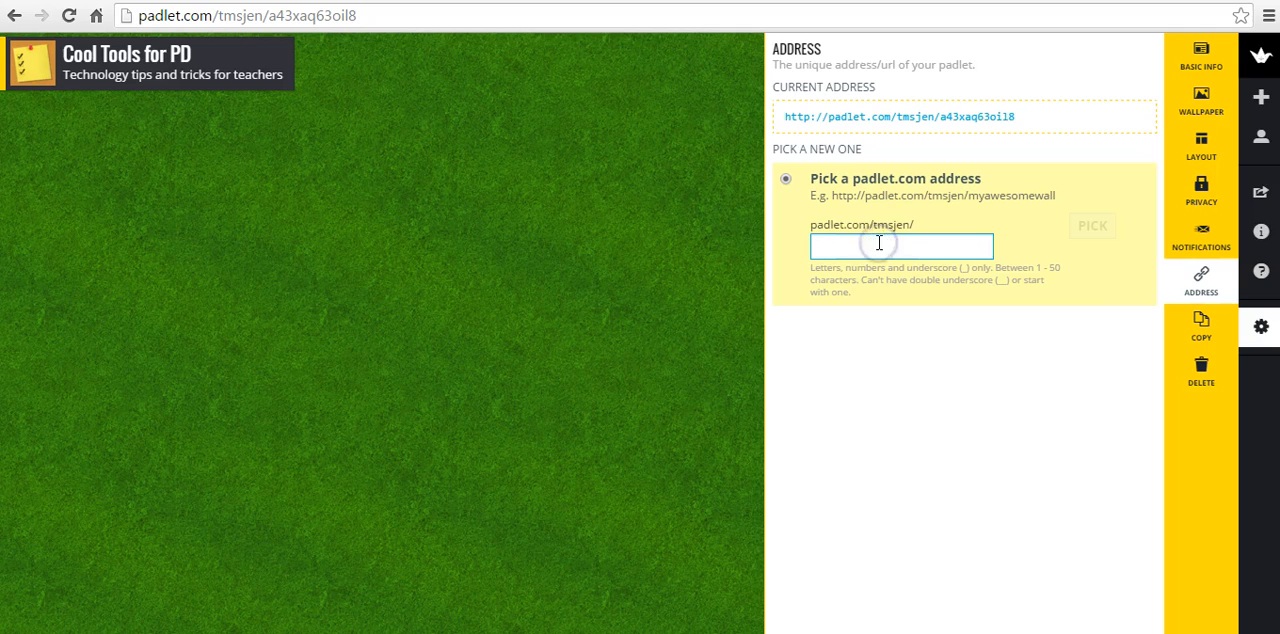
text(cooltoolsforpd)
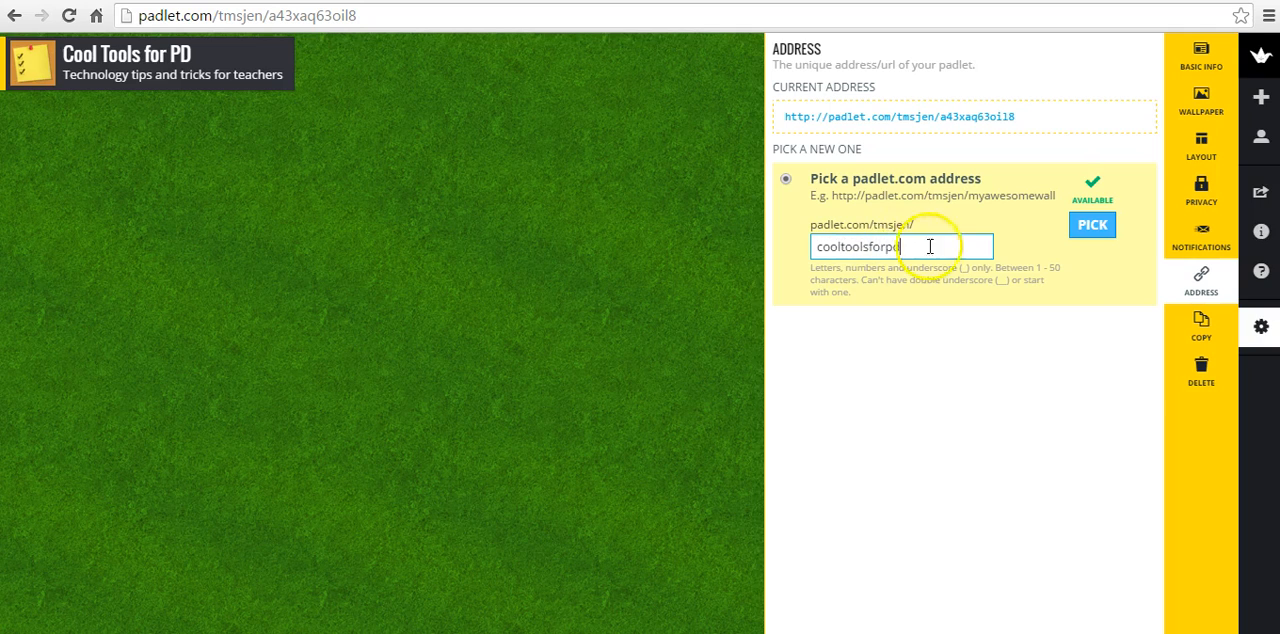
click(1094, 233)
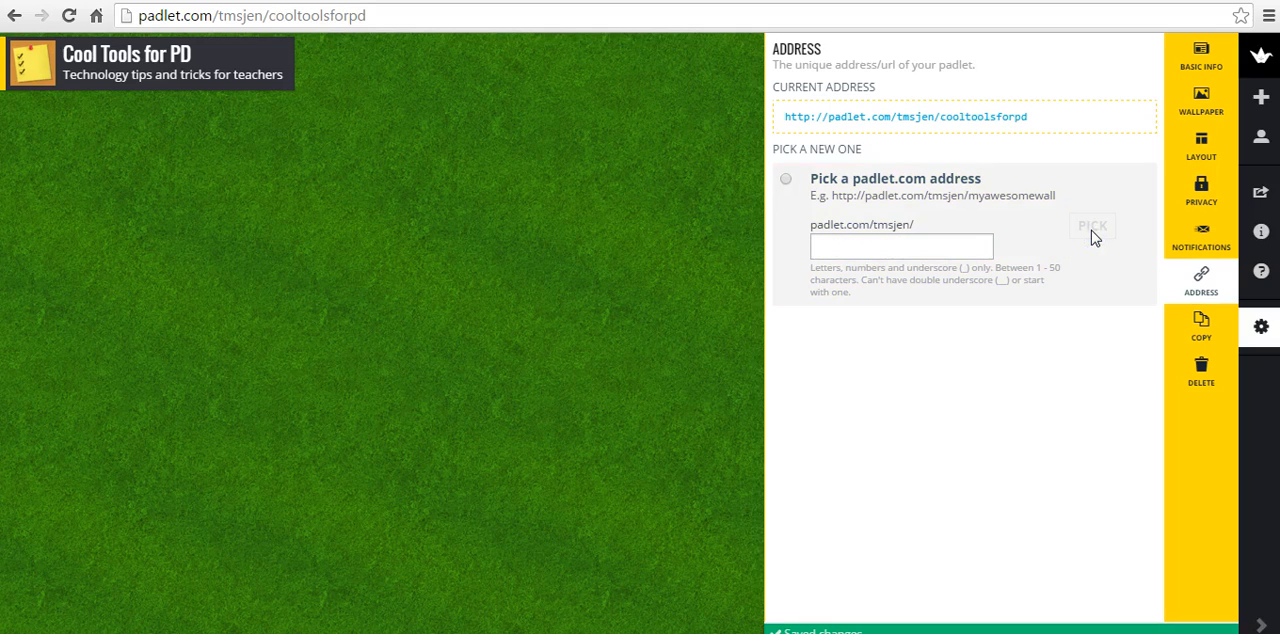
click(1261, 330)
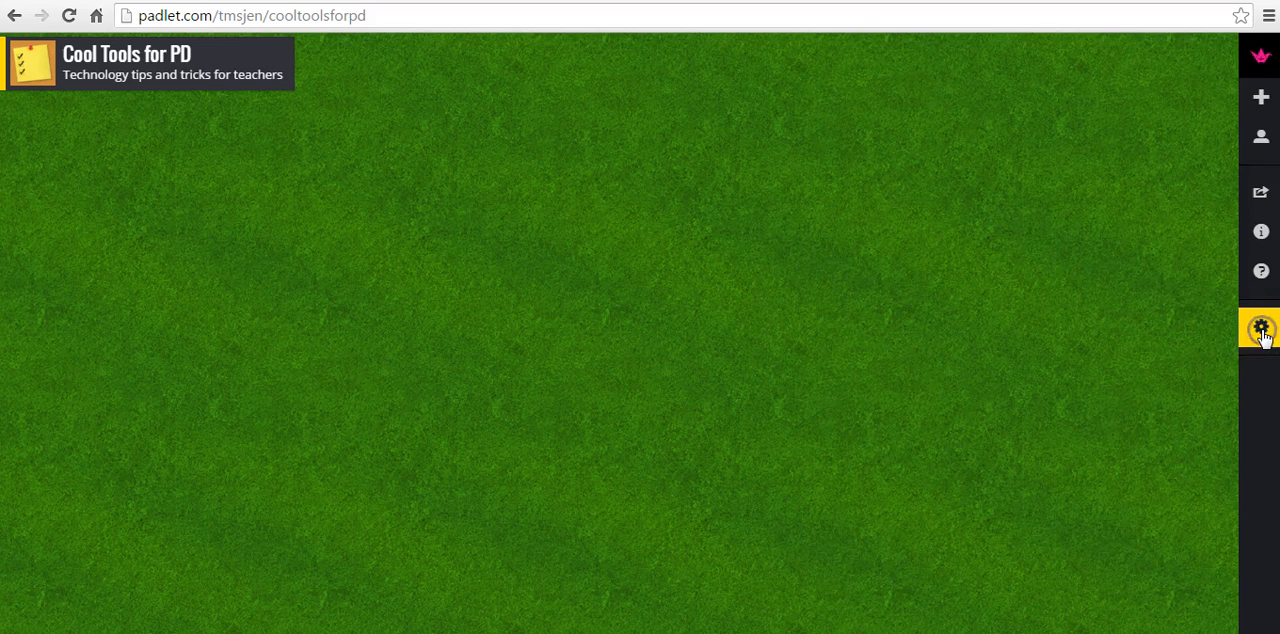
Below the title, add a post headed with the teacher's name reading "Padlet is a great tool for sharing our thinking in an online bulletin board format."
double_click(98, 172)
text(Ms. Robinson)
click(130, 200)
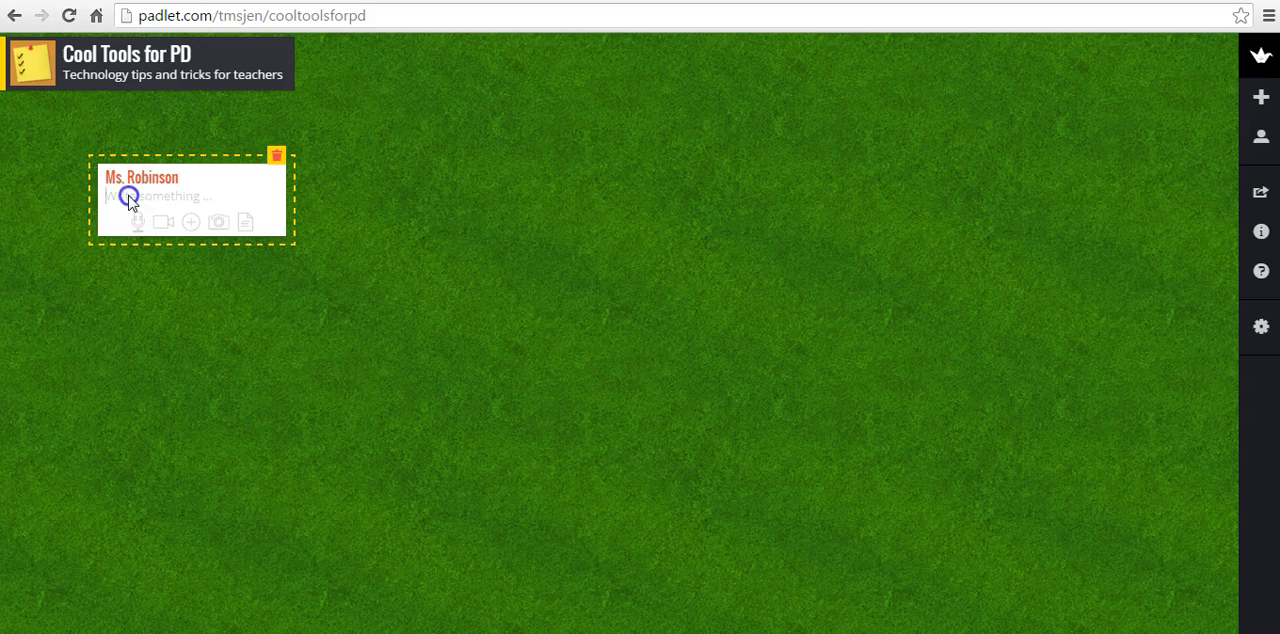
text(Padlet is a great)
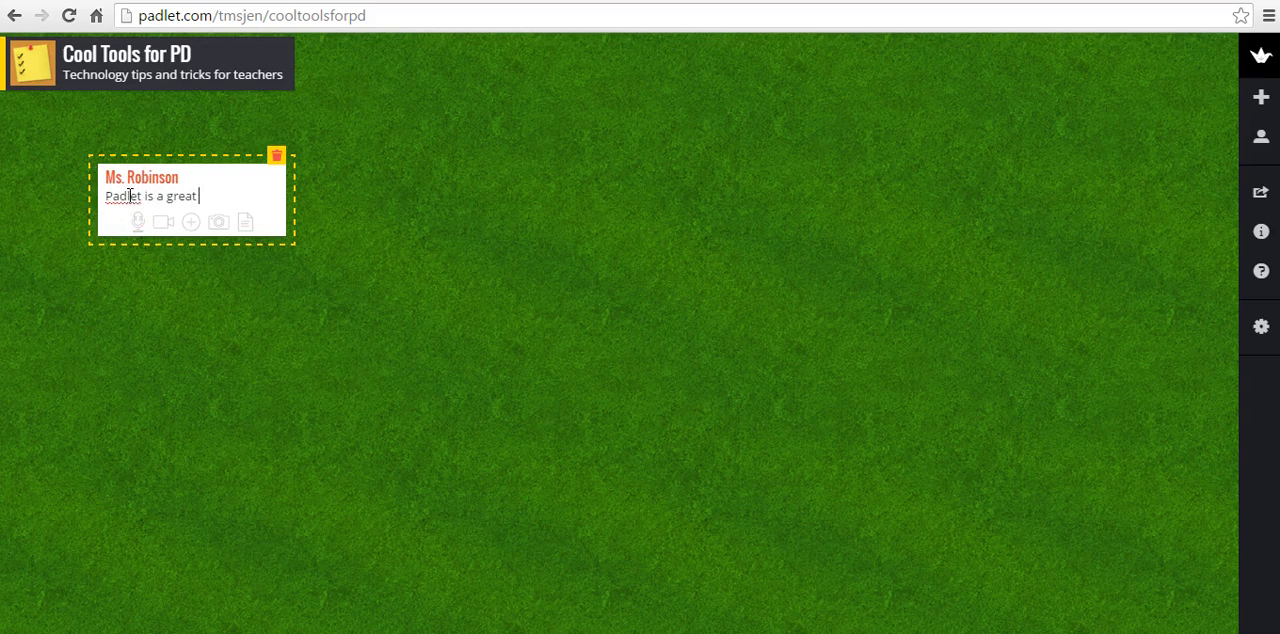
text( tool for sharing our thin)
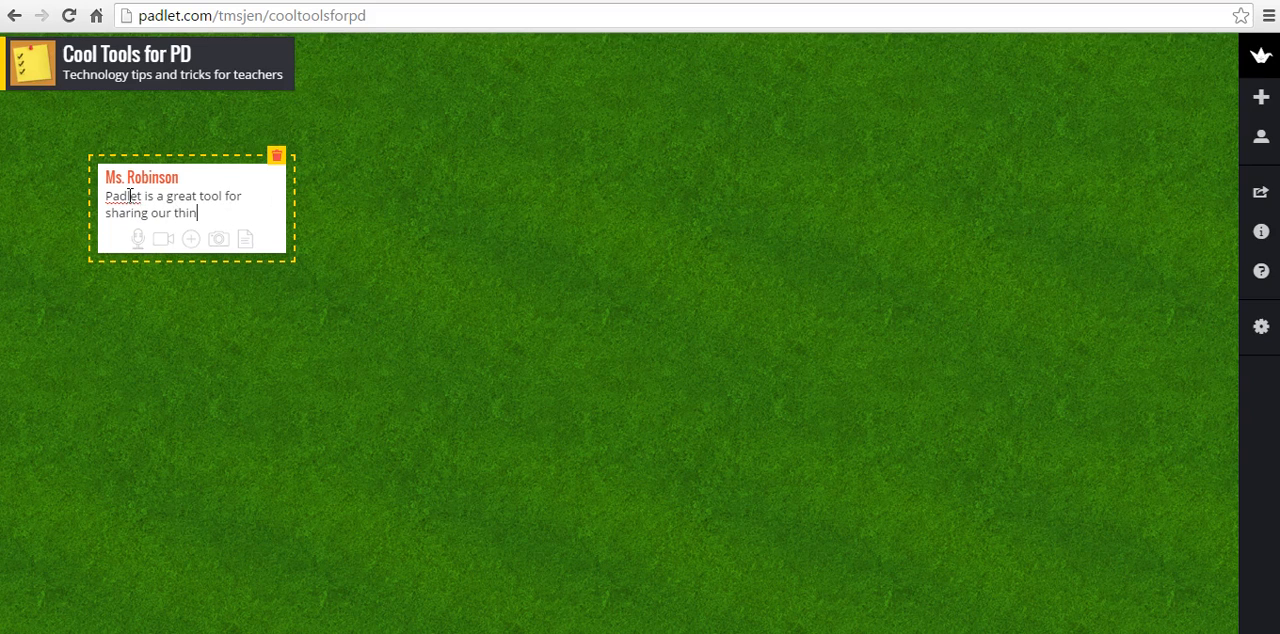
text(king in an onlin)
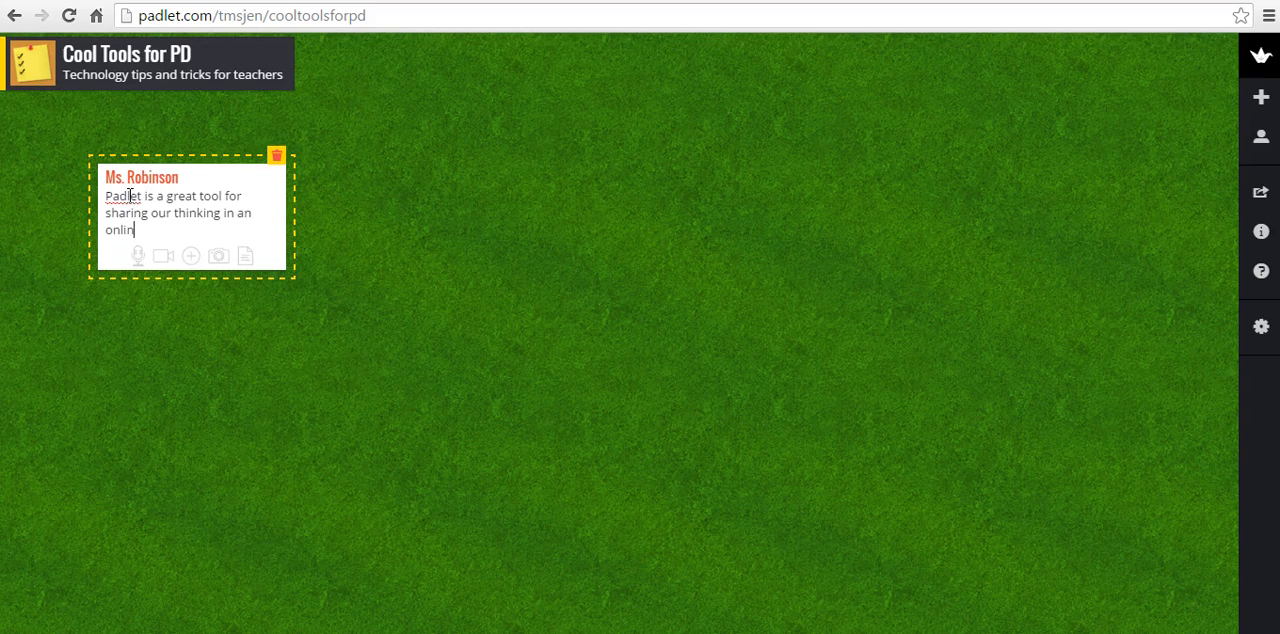
text(e bulletin board format.)
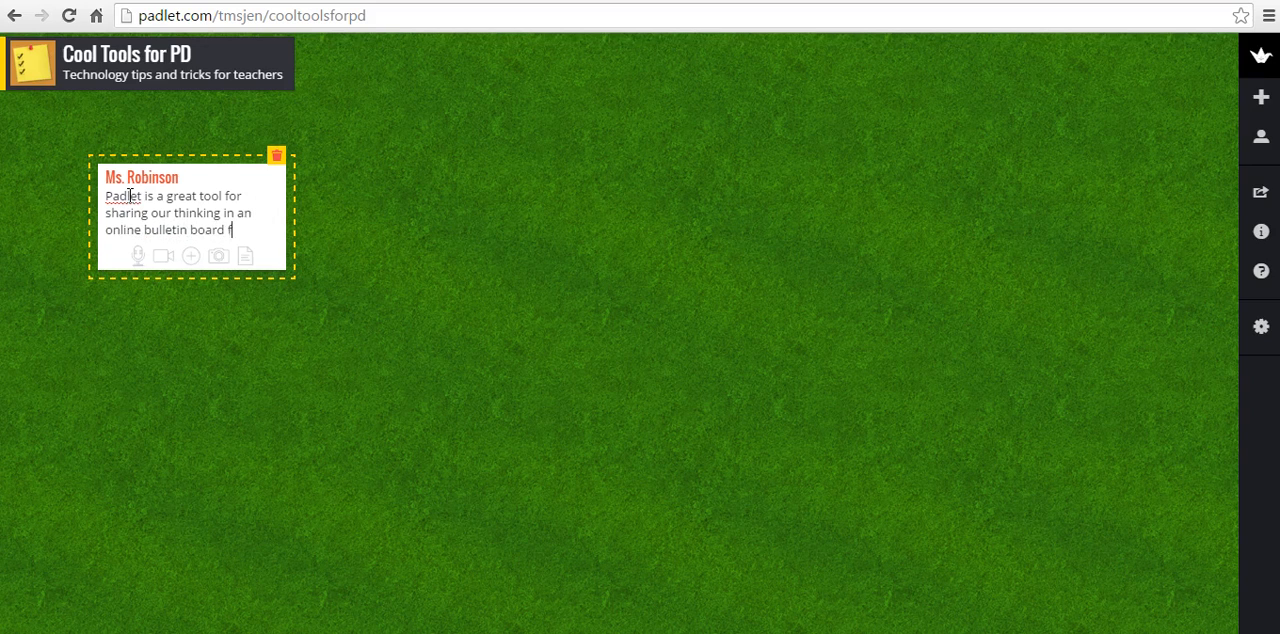
click(189, 255)
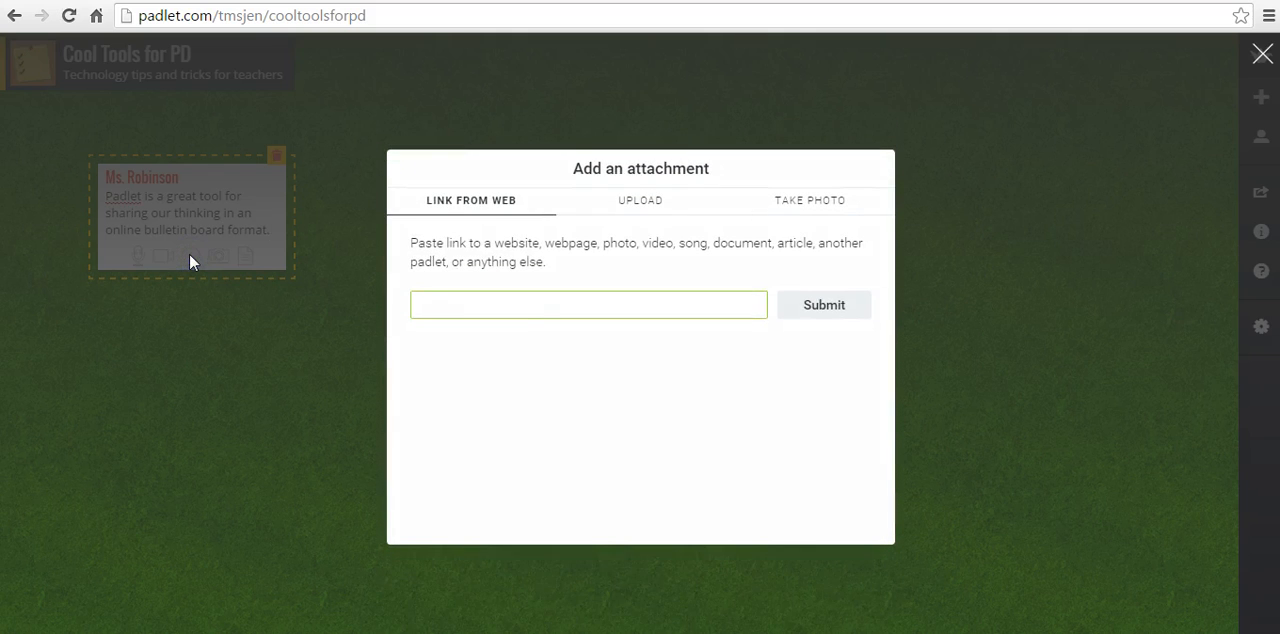
text(https://www.padlet.com)
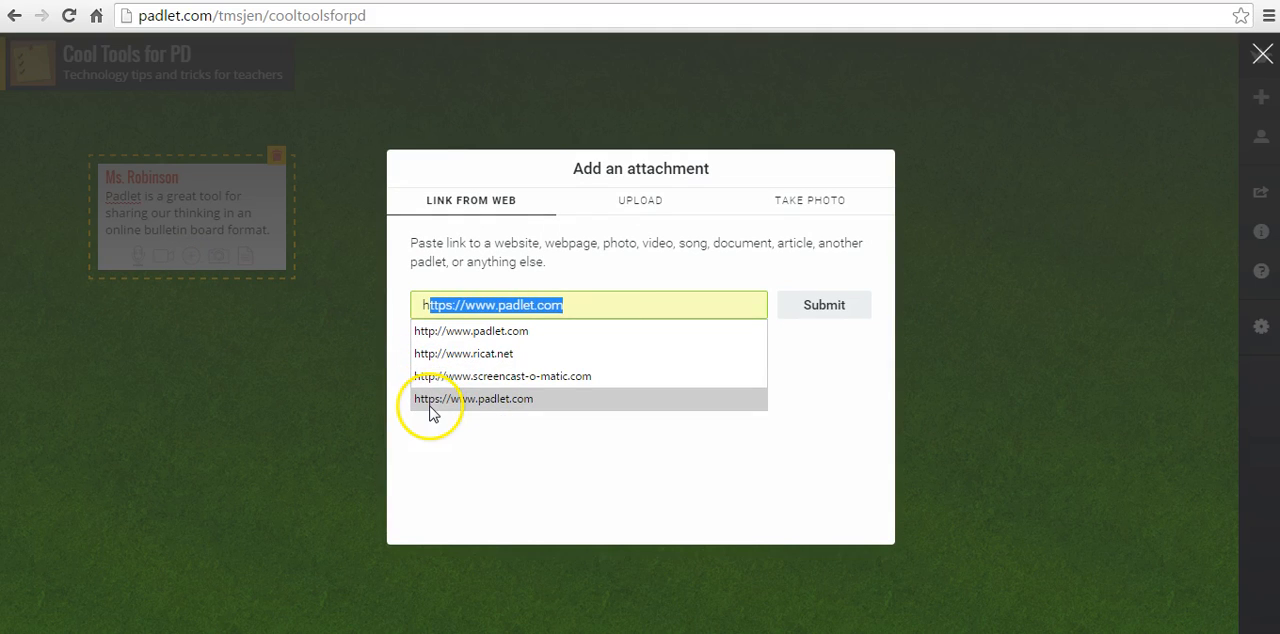
click(432, 400)
click(809, 312)
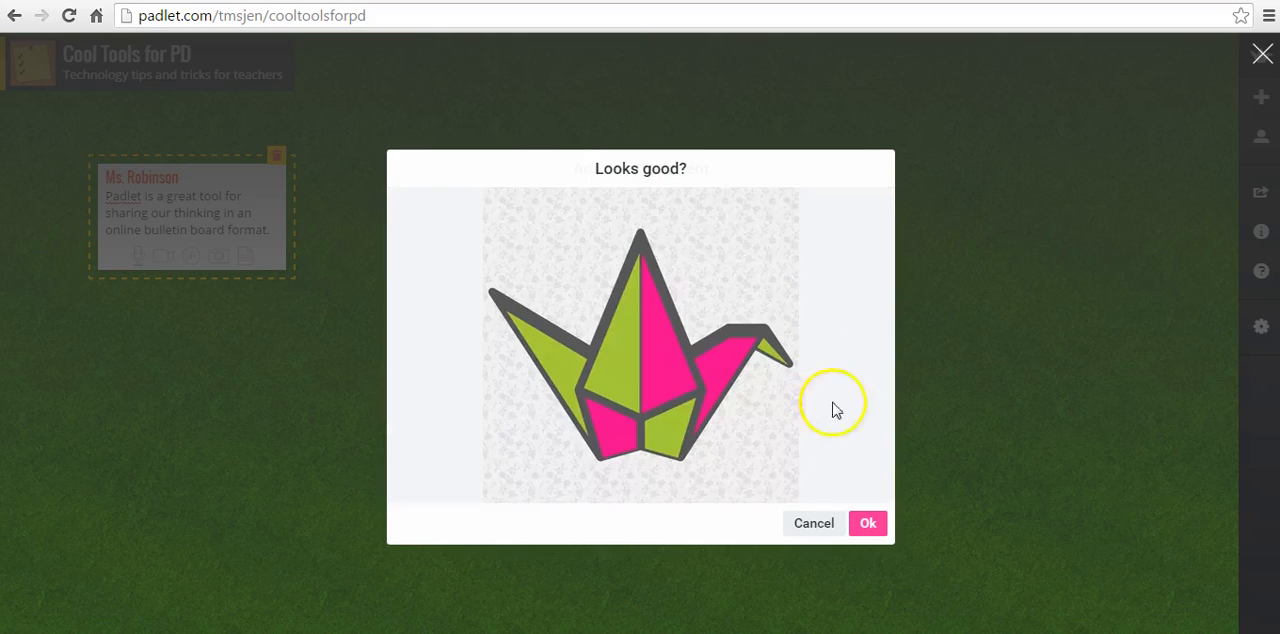
click(863, 522)
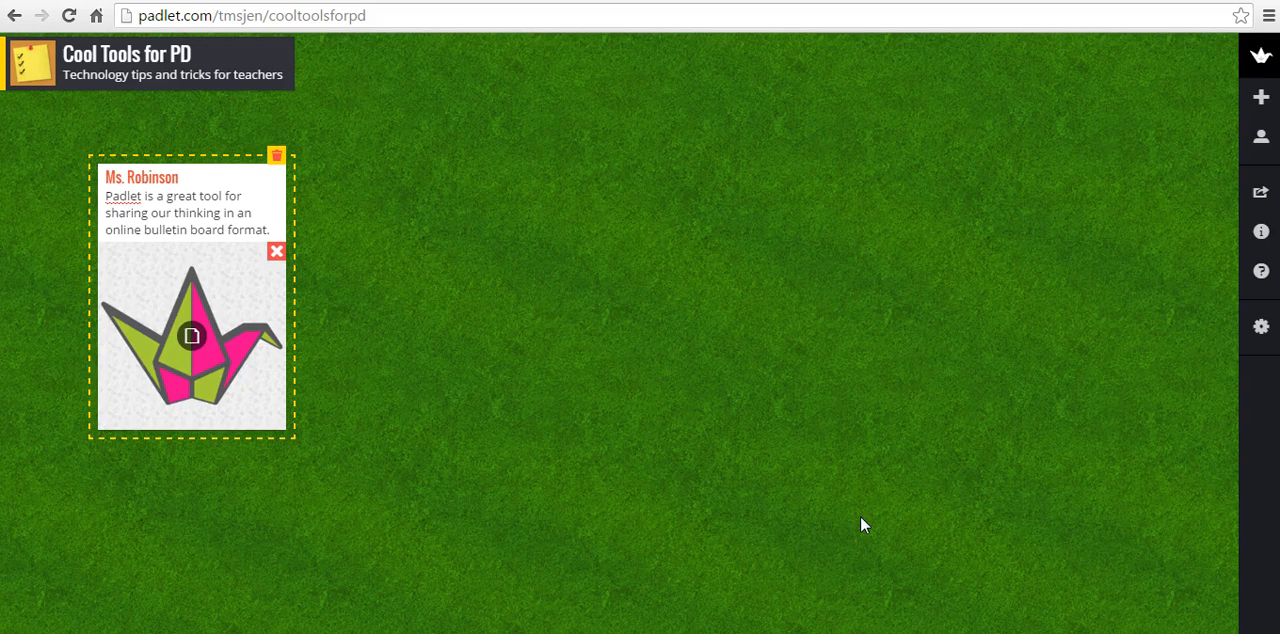
click(362, 277)
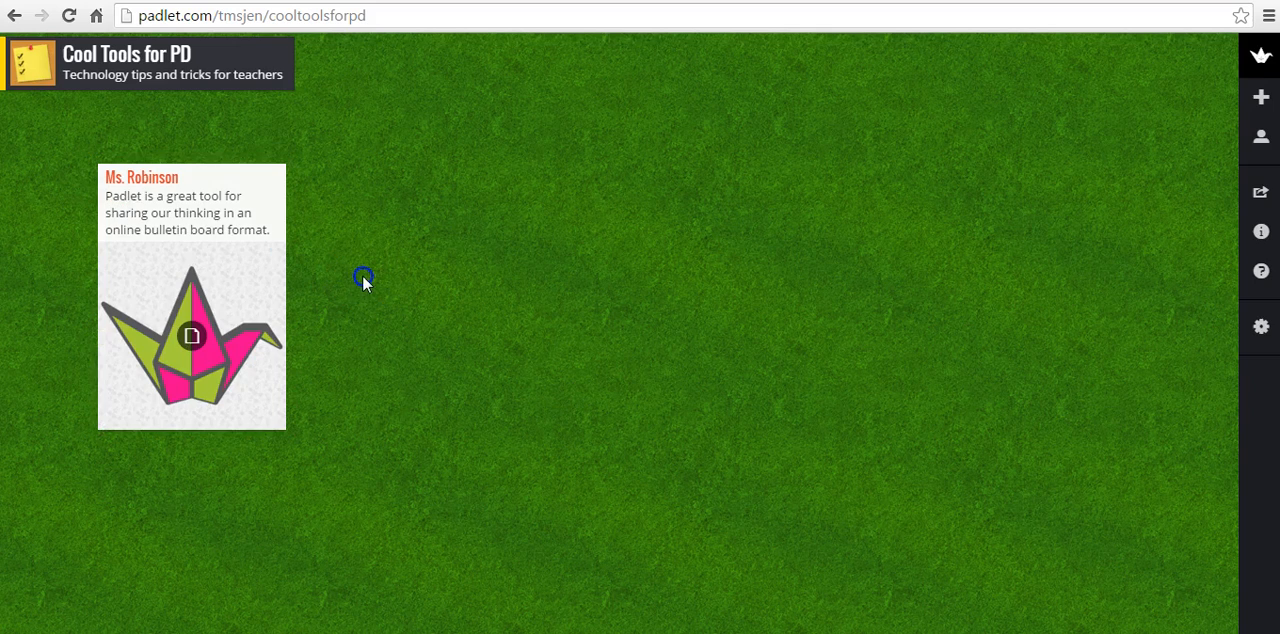
Highlight the padlet's full web address in the browser to show what is shared with others
click(374, 16)
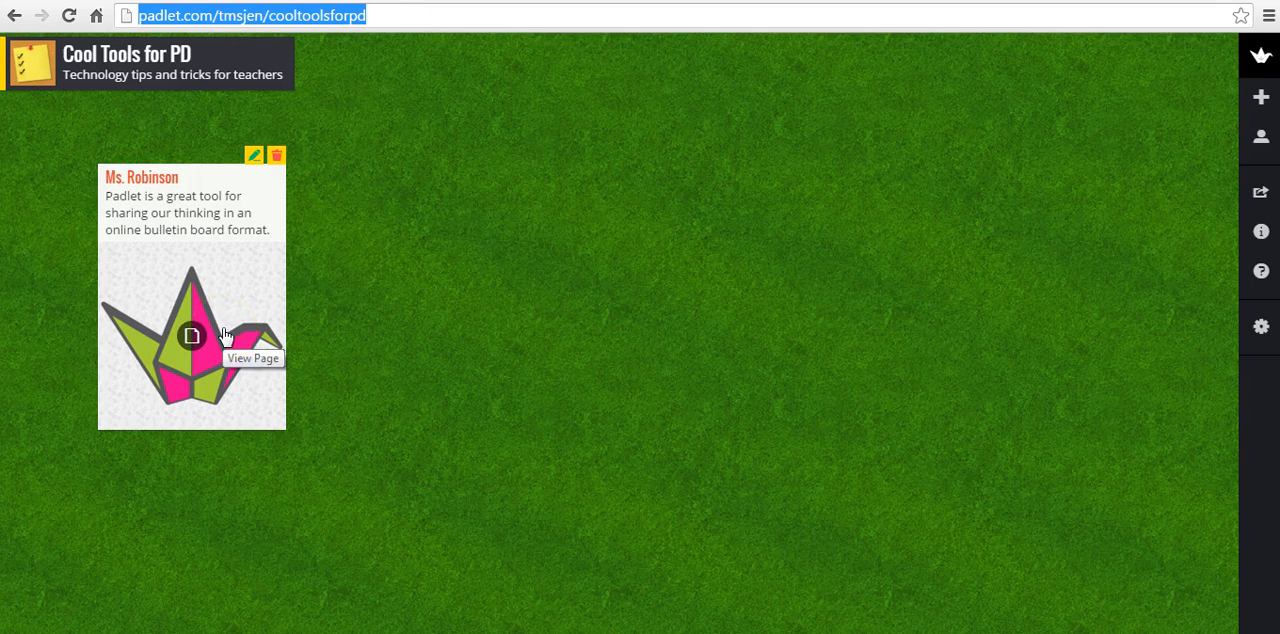
click(417, 215)
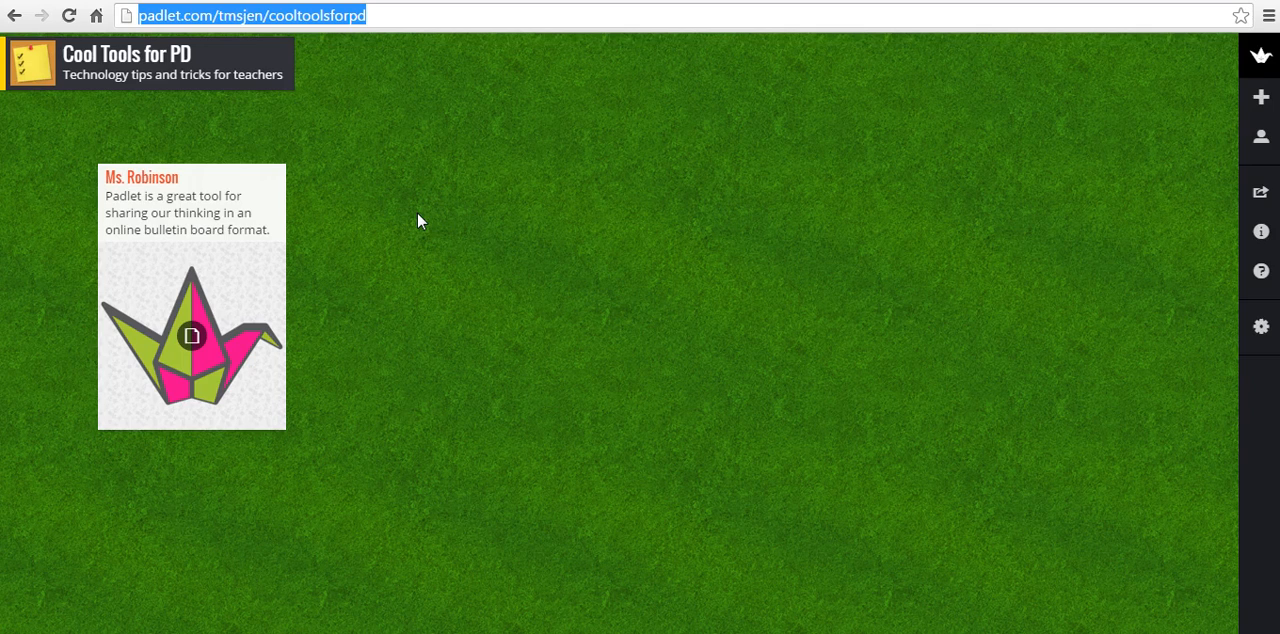
Add a post beside the teacher's post titled "Student 1" with the text "I like this tool because..."
double_click(418, 215)
text(Student 1)
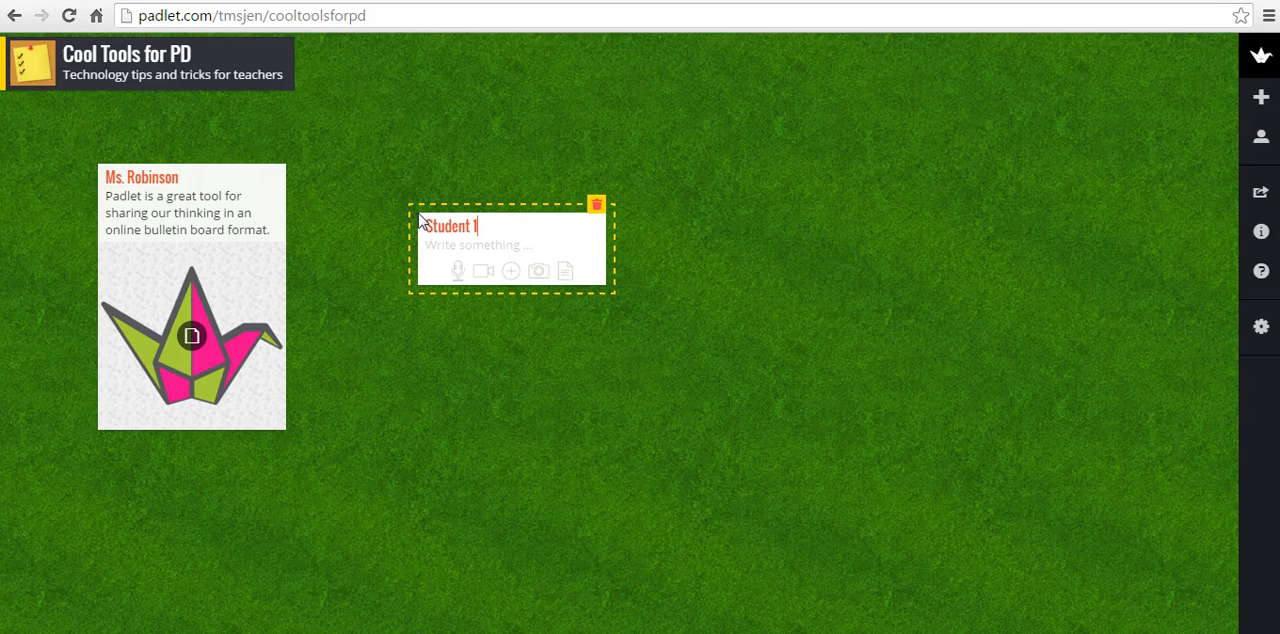
click(432, 245)
text(I like this tool because...)
Add a post below the Student 1 post titled "Teacher 1" with the text "I attended a PD and I loved this tool."
double_click(467, 334)
text(Teacher 1)
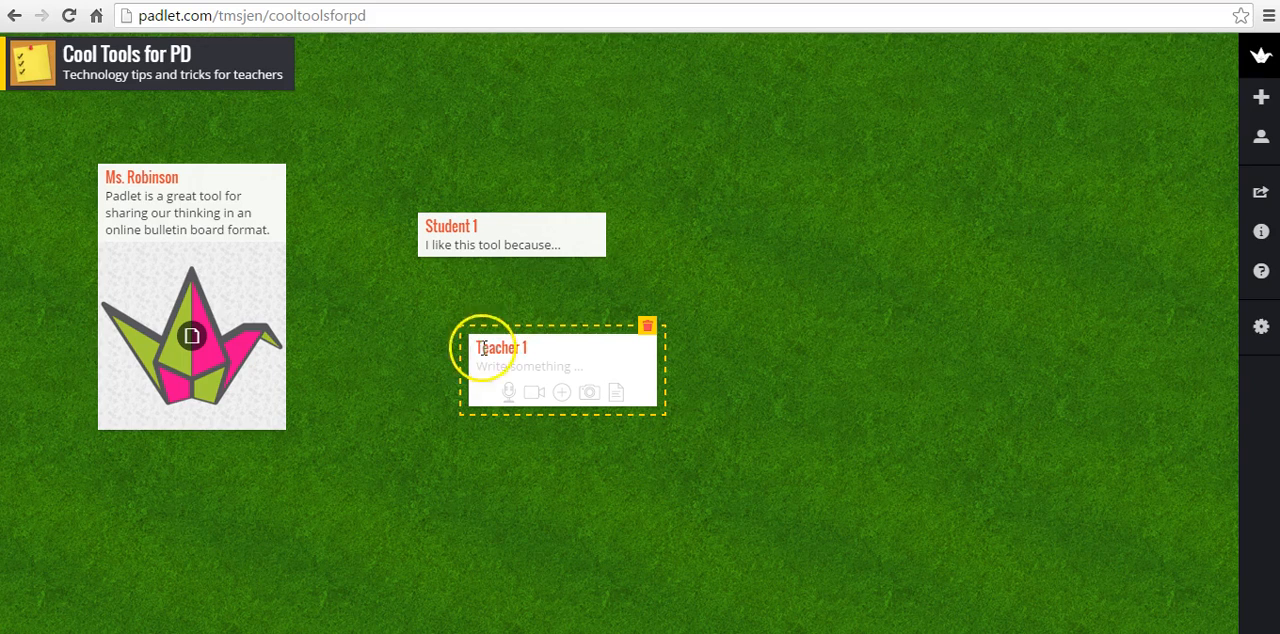
click(490, 372)
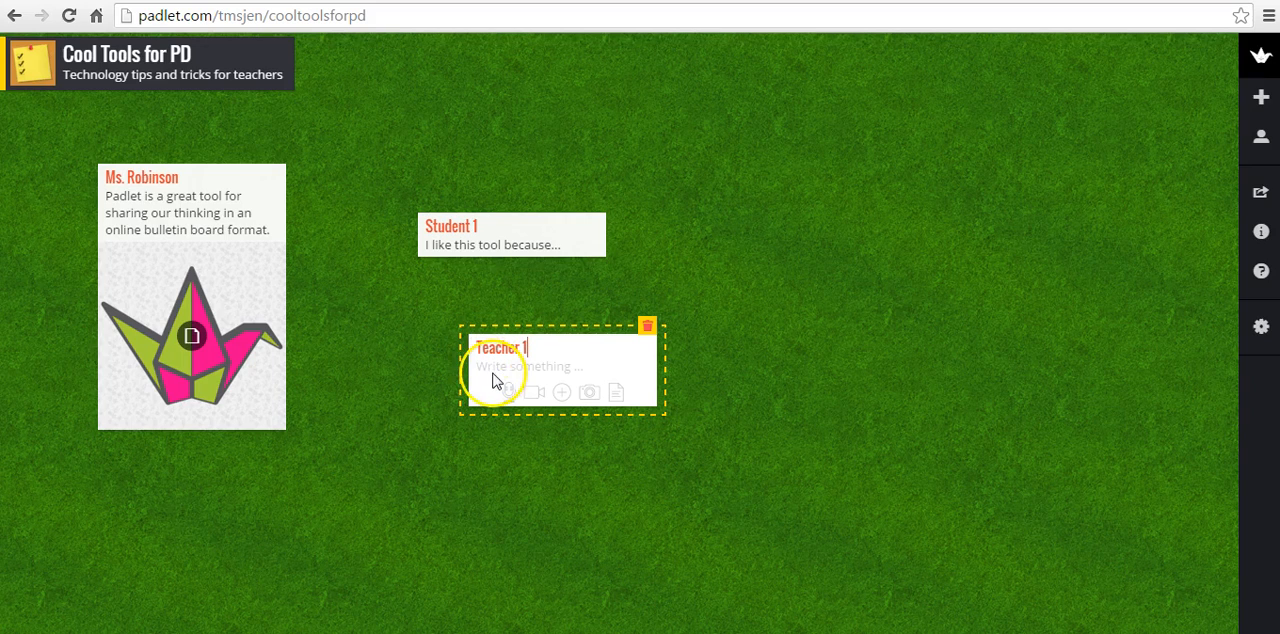
text(I attended a PD and I loved this tool.)
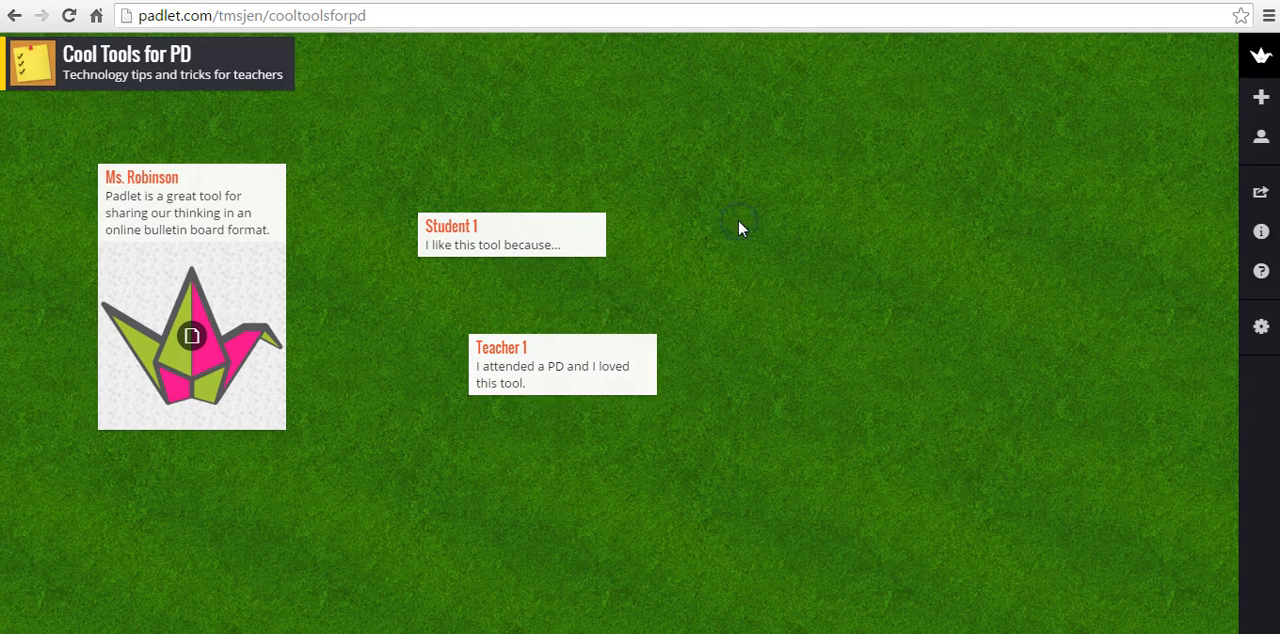
Add a post to the right of the Student 1 post titled "Student 2" with the text "I love to use..."
double_click(739, 228)
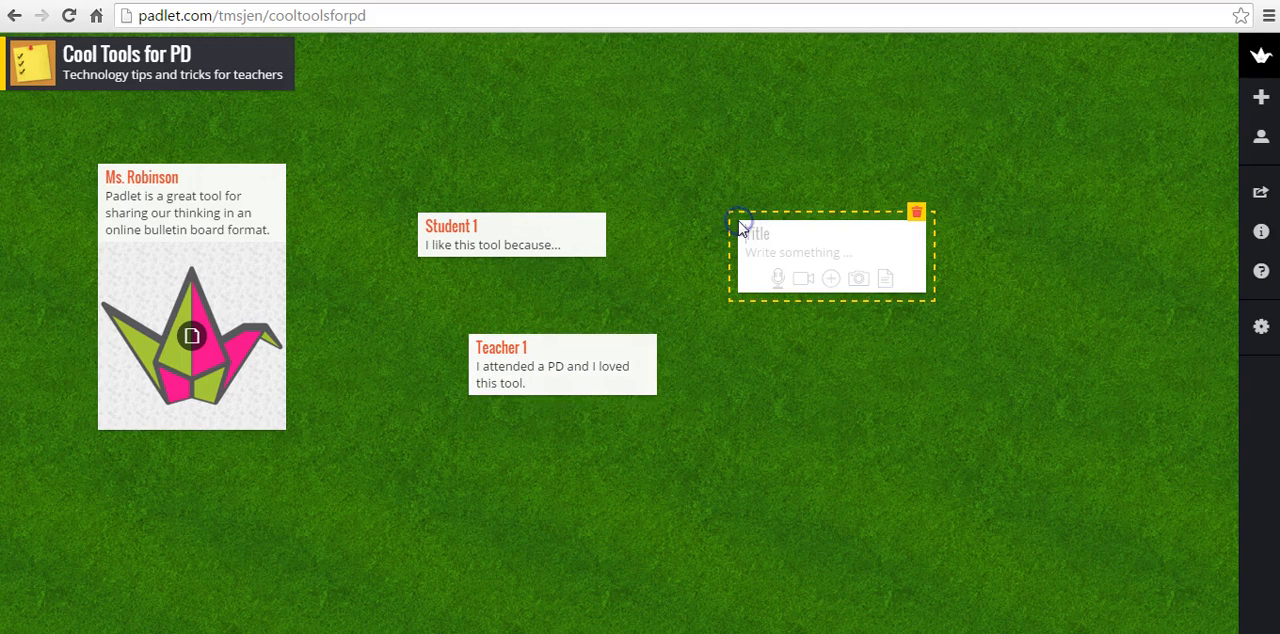
click(744, 231)
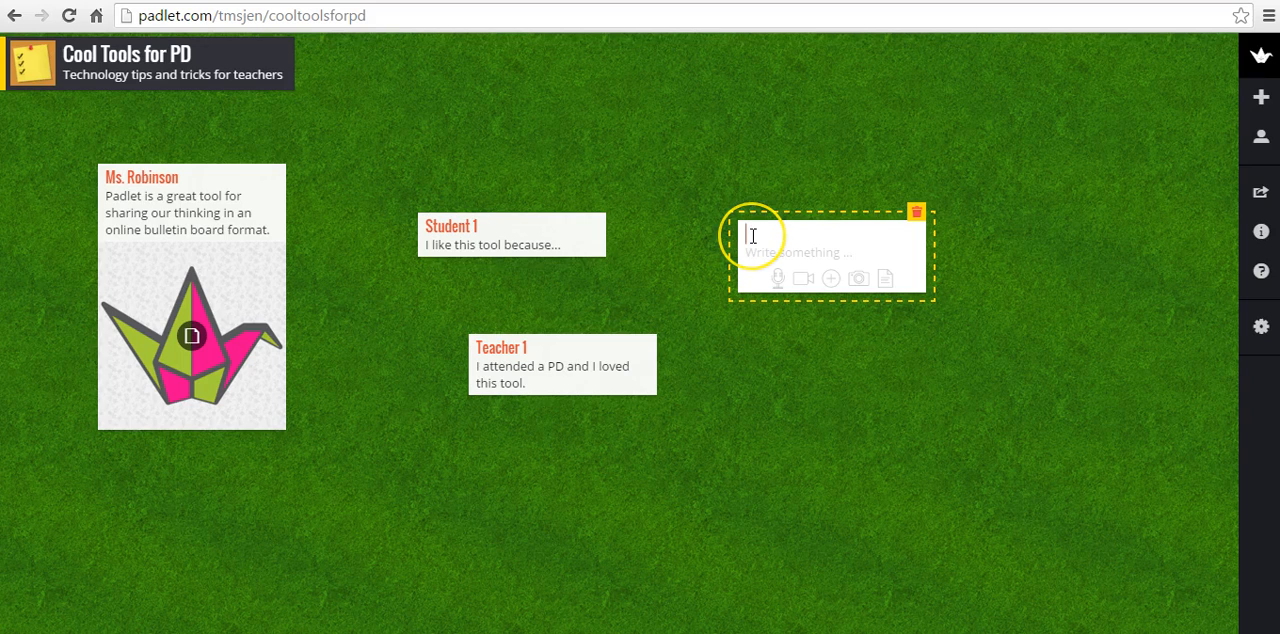
text(Student 2)
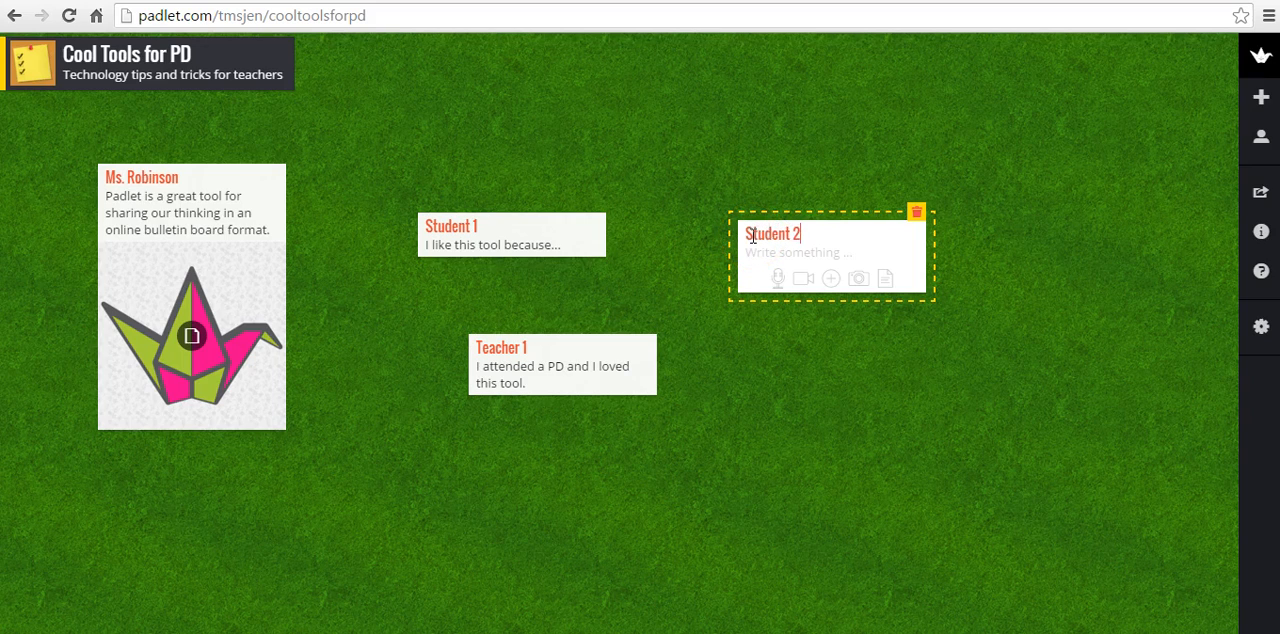
click(757, 251)
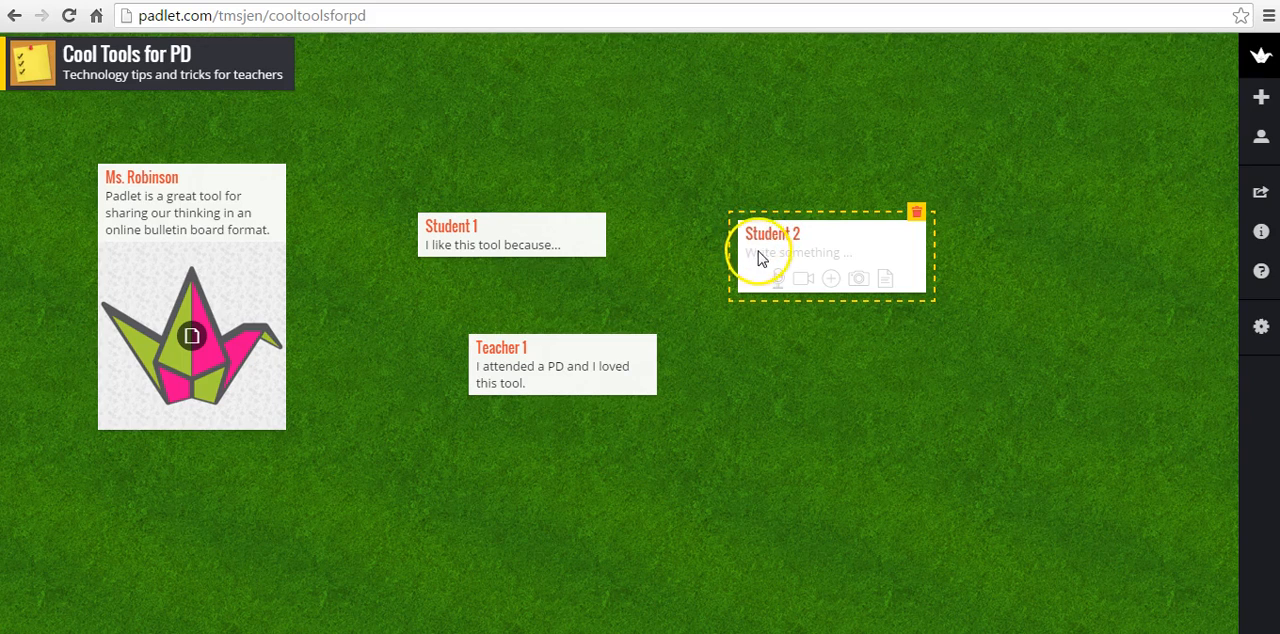
text(I love to use...)
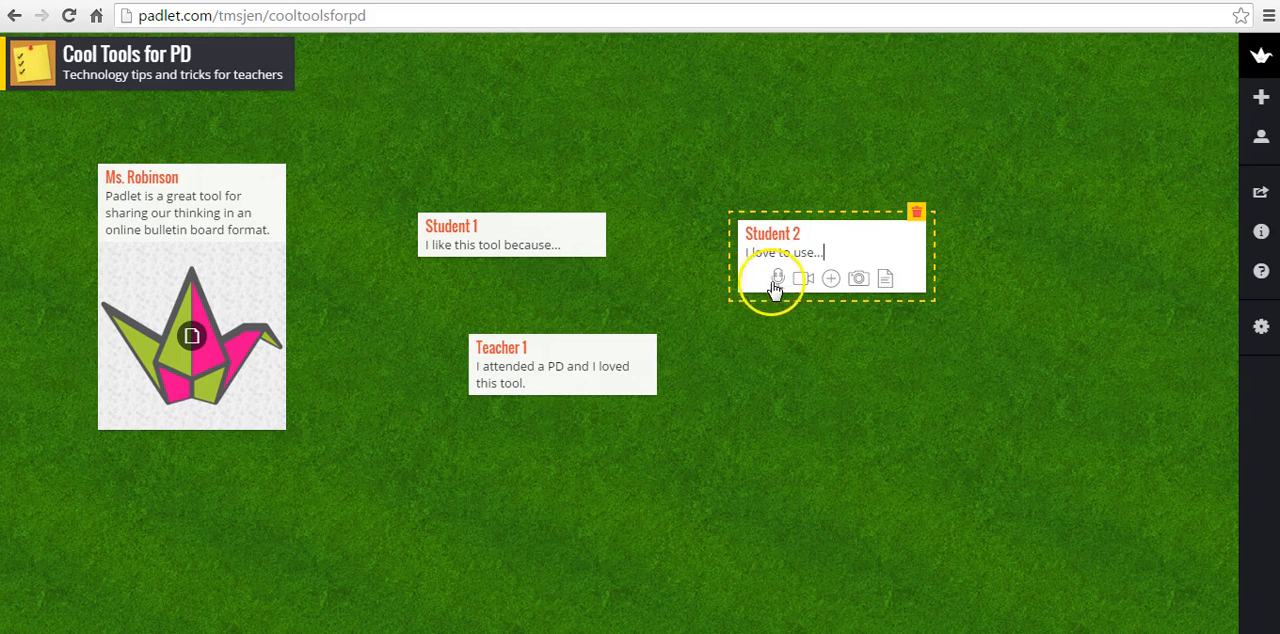
click(833, 281)
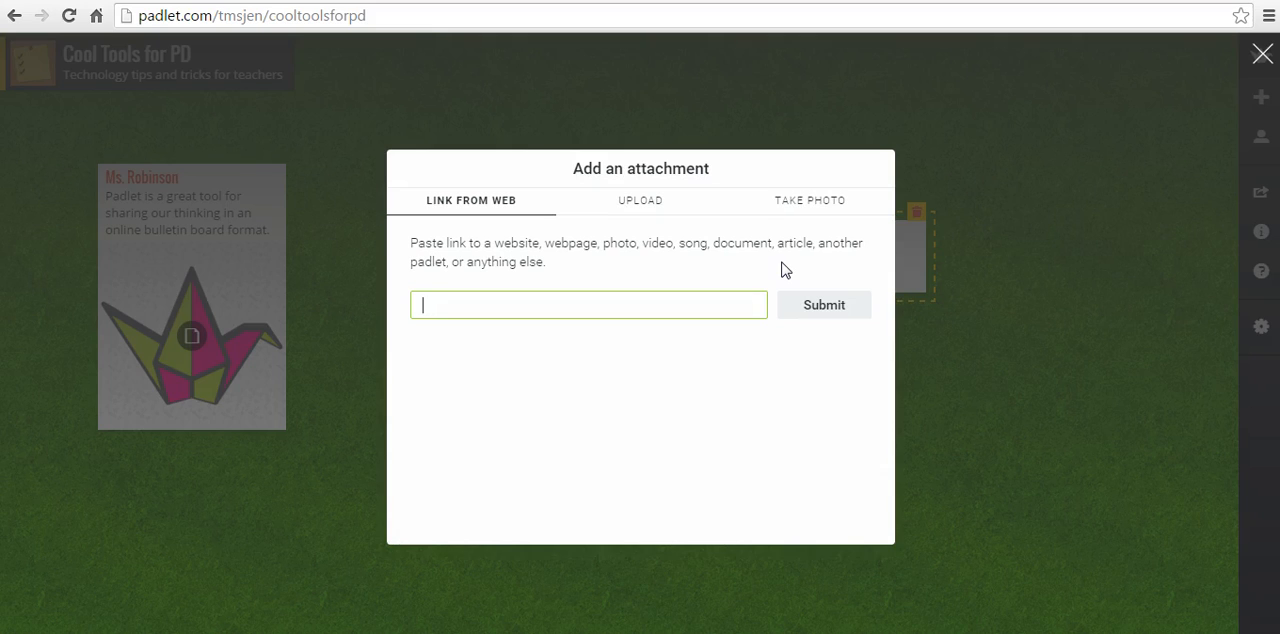
text(http)
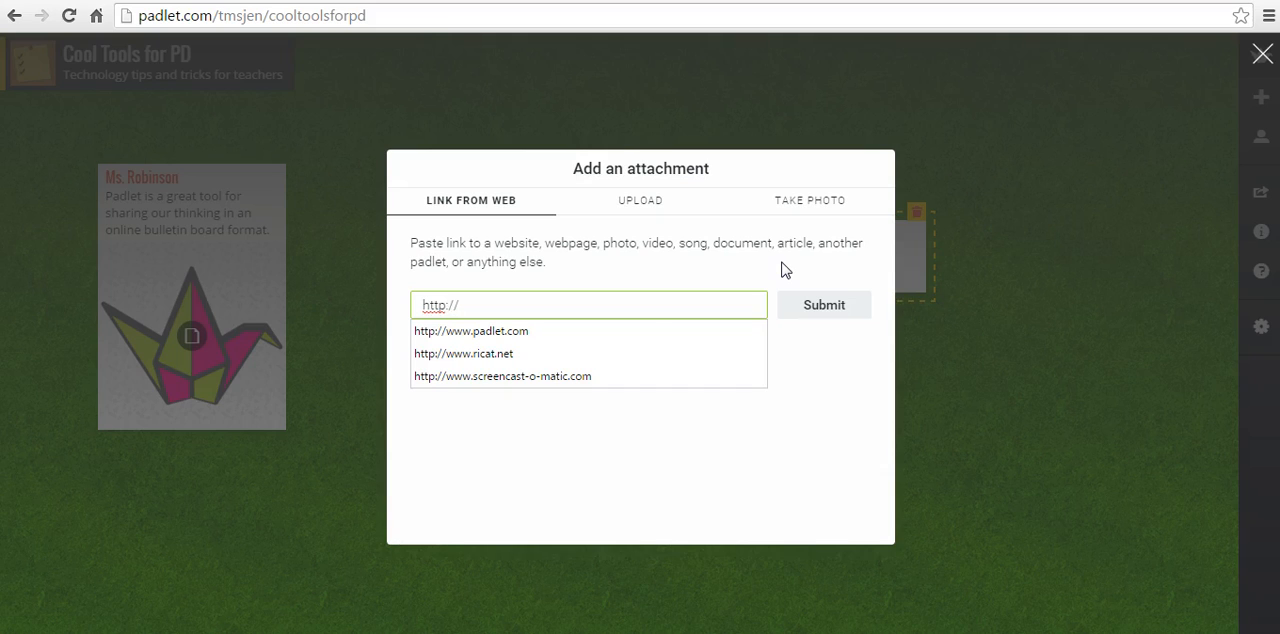
text(://)
click(597, 377)
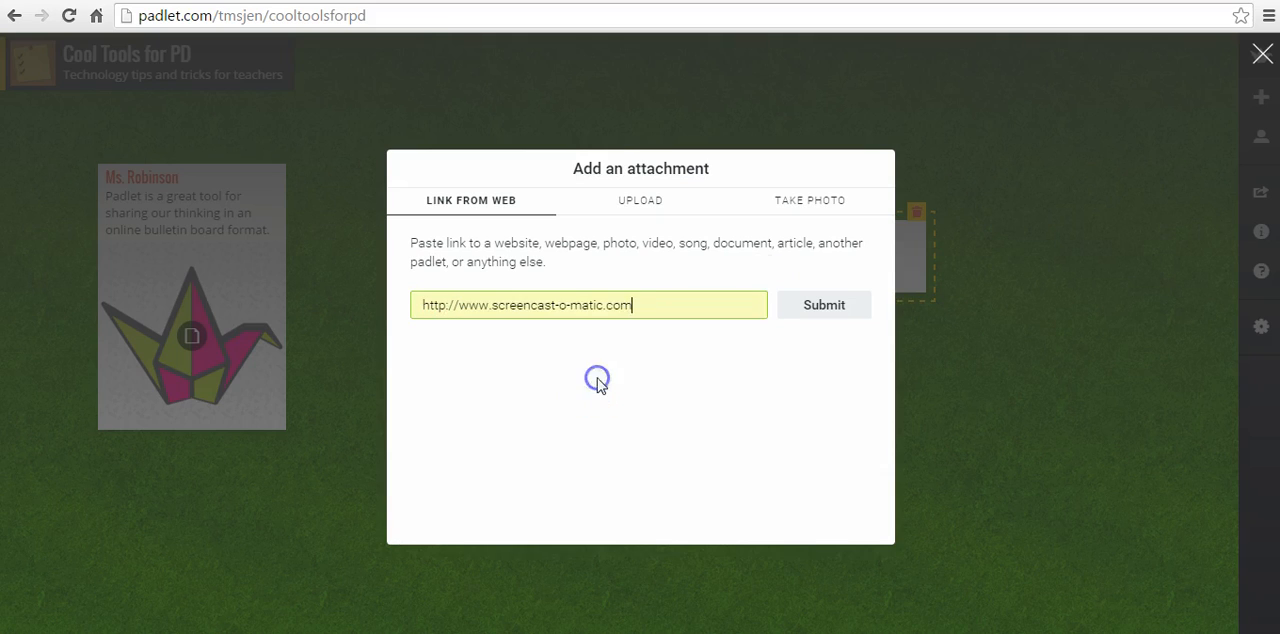
click(834, 304)
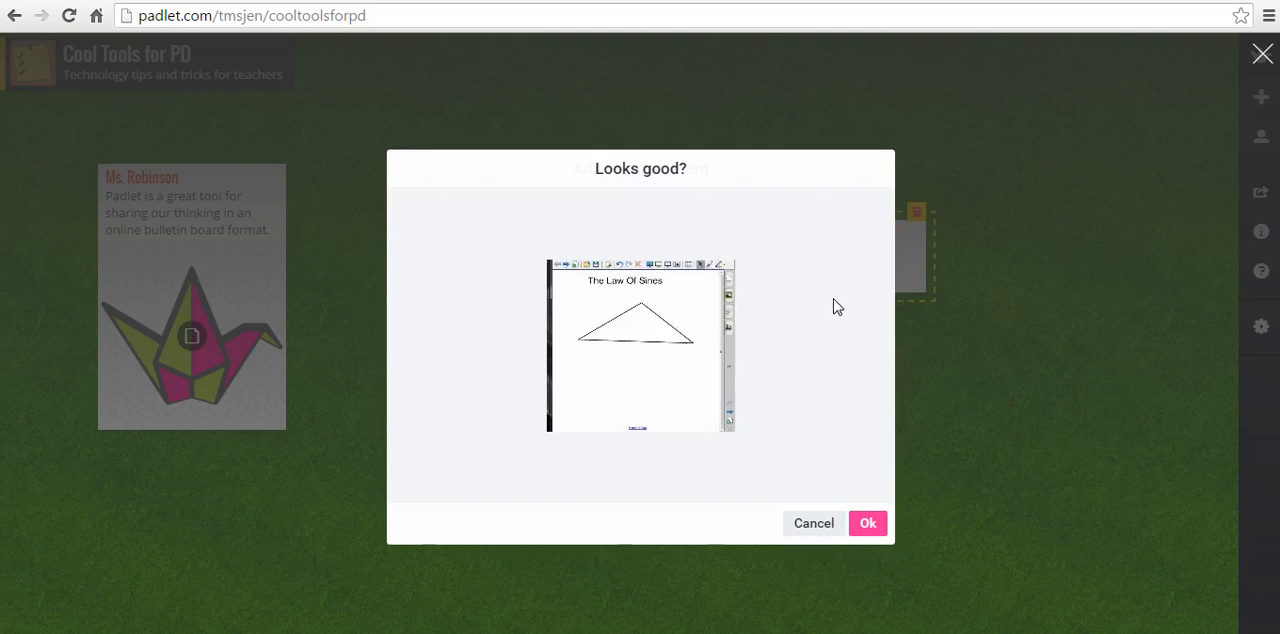
click(860, 523)
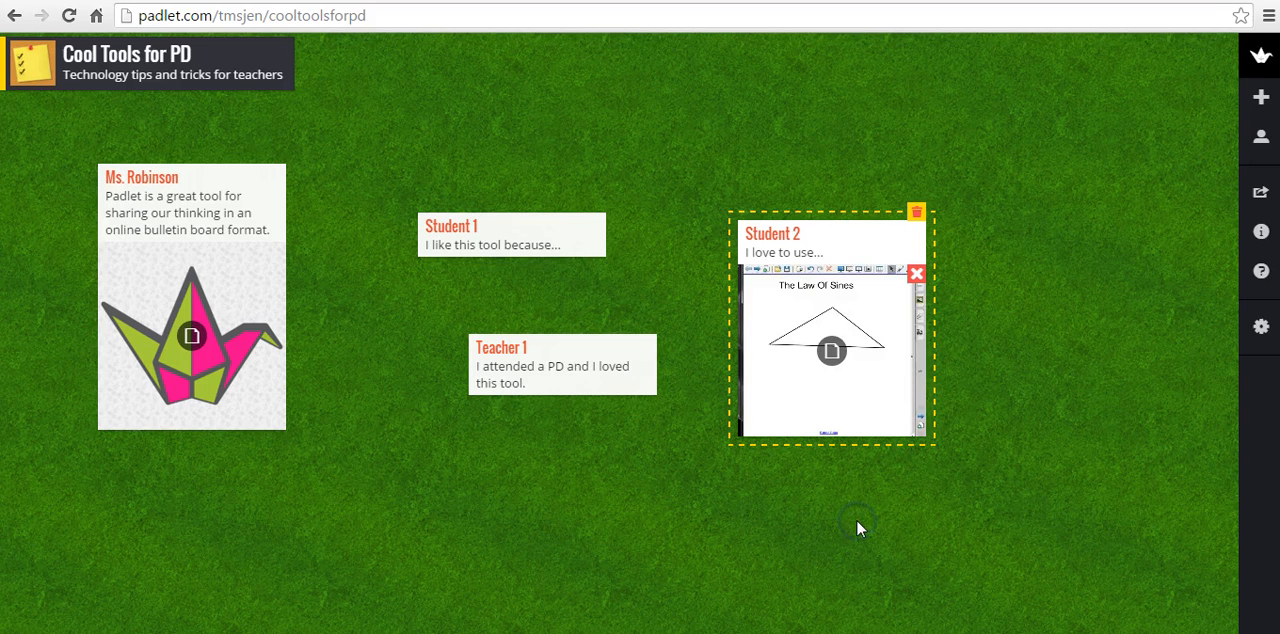
click(919, 276)
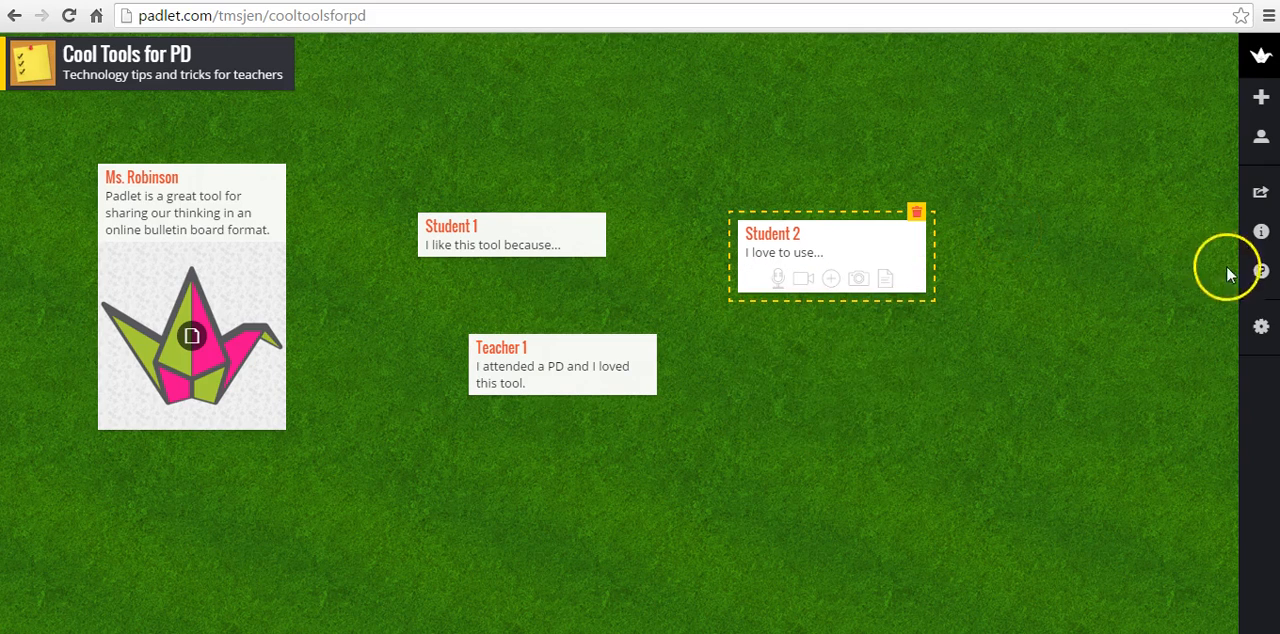
Set the padlet's Hidden Link privacy permission to Can View
click(1260, 326)
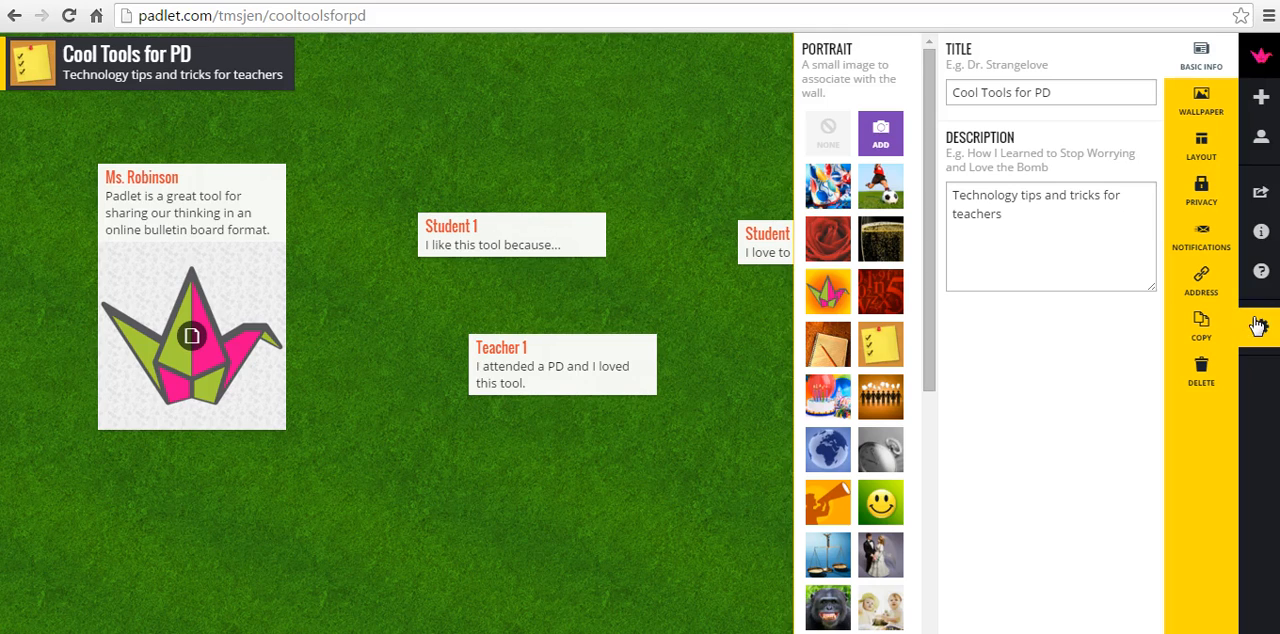
click(1203, 192)
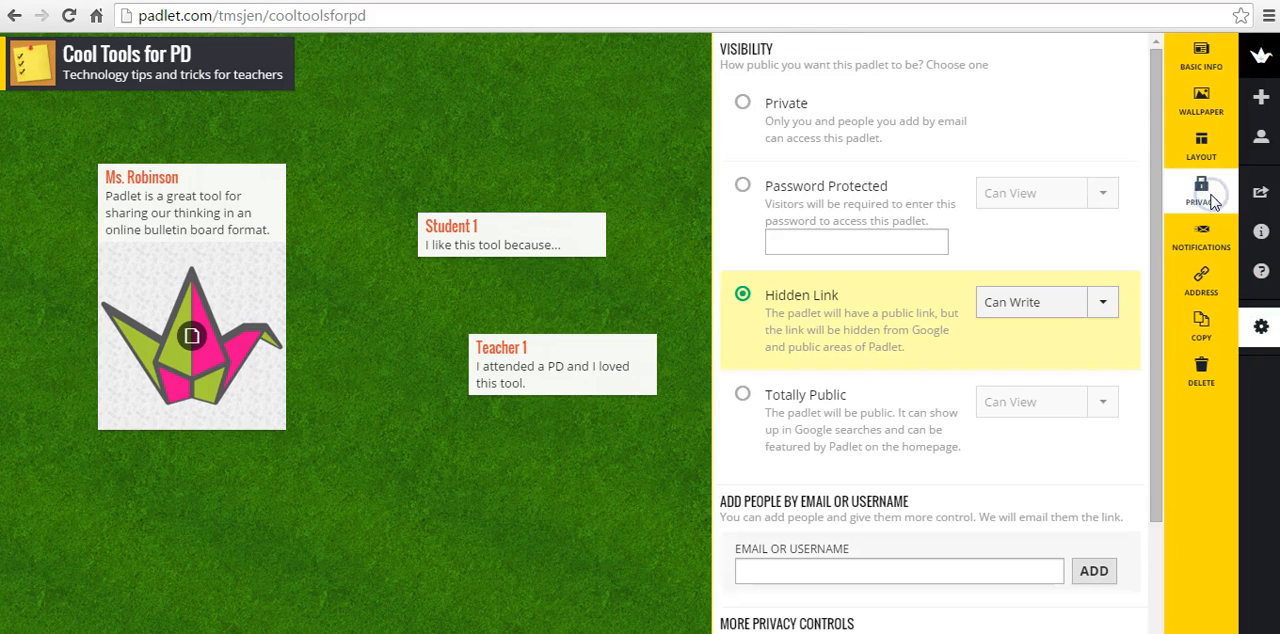
click(1103, 303)
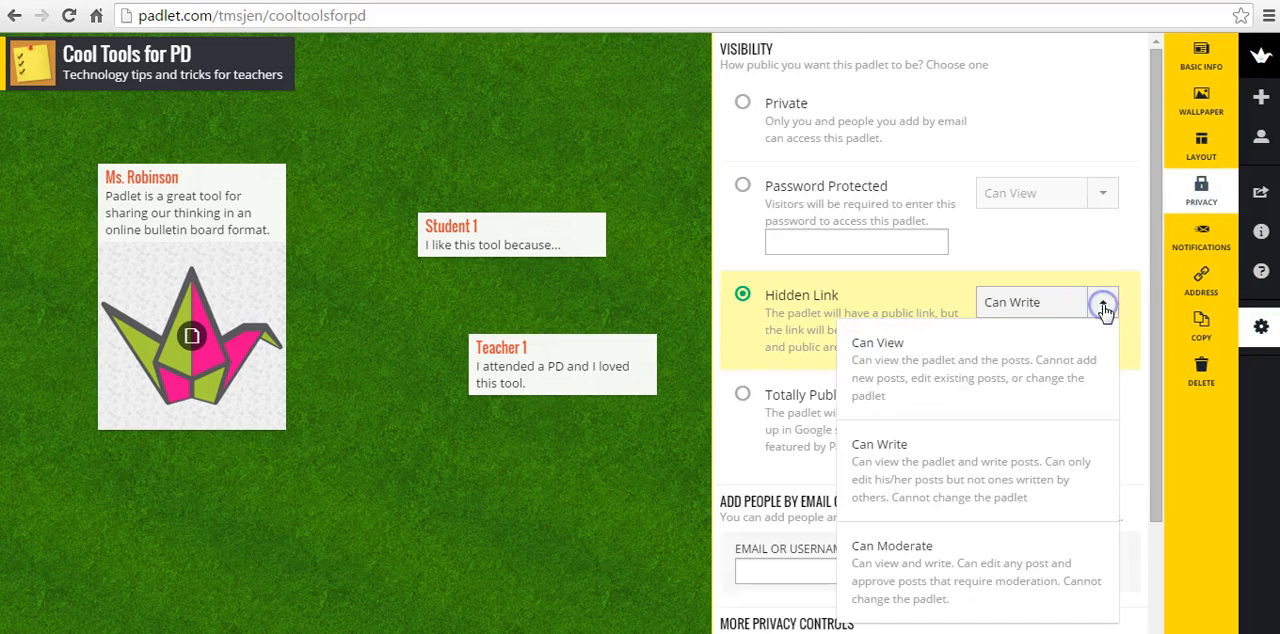
click(1066, 362)
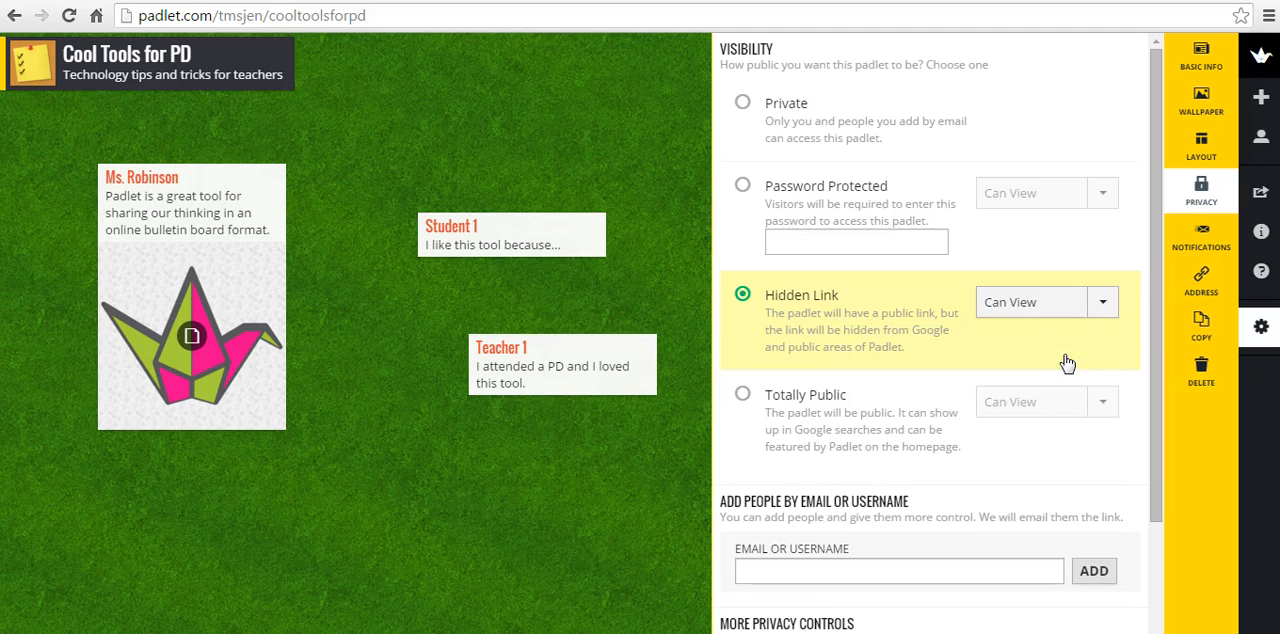
Try the Grid and Stream layouts for the padlet's posts and return to the Freeform layout
click(1202, 142)
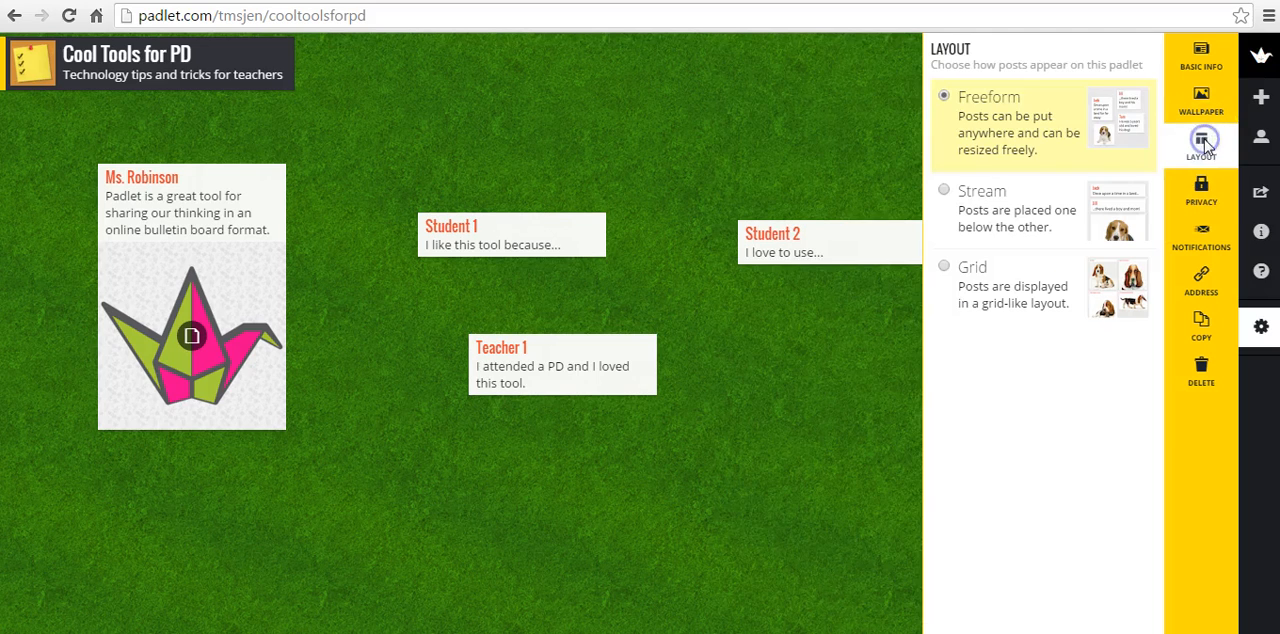
click(945, 263)
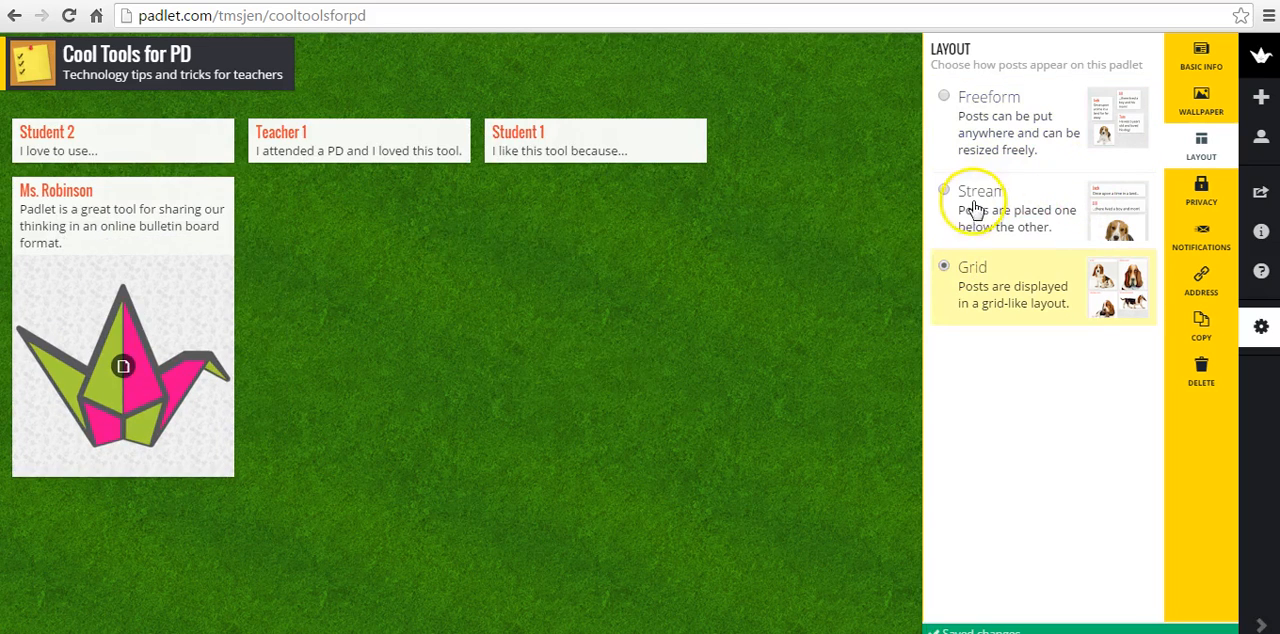
click(944, 192)
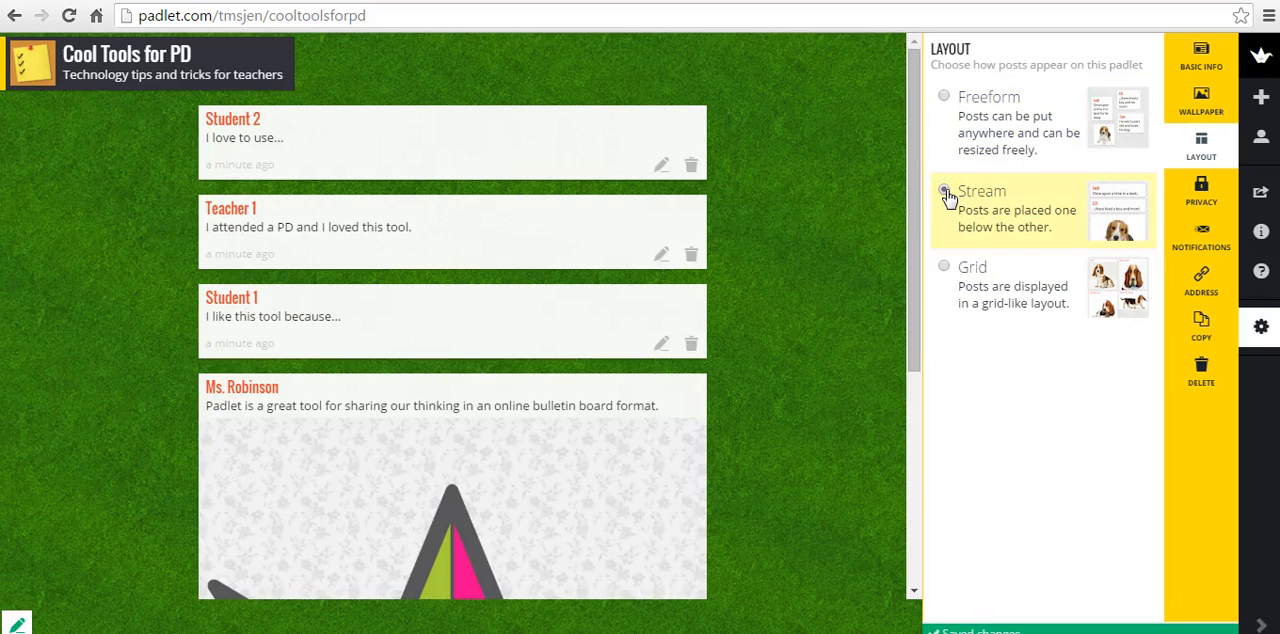
click(945, 97)
Rearrange the freeform posts by moving Student 1 and Student 2 up near the padlet's top edge and Teacher 1 slightly higher
drag(491, 297, 481, 132)
drag(770, 290, 730, 133)
drag(562, 409, 551, 376)
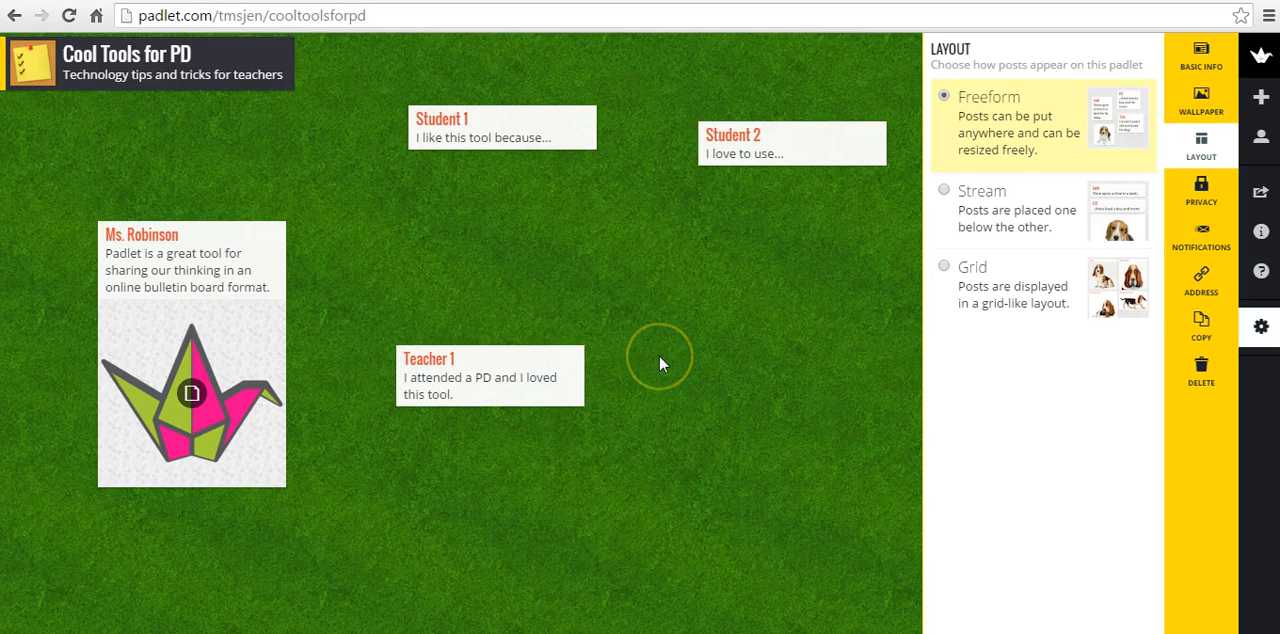